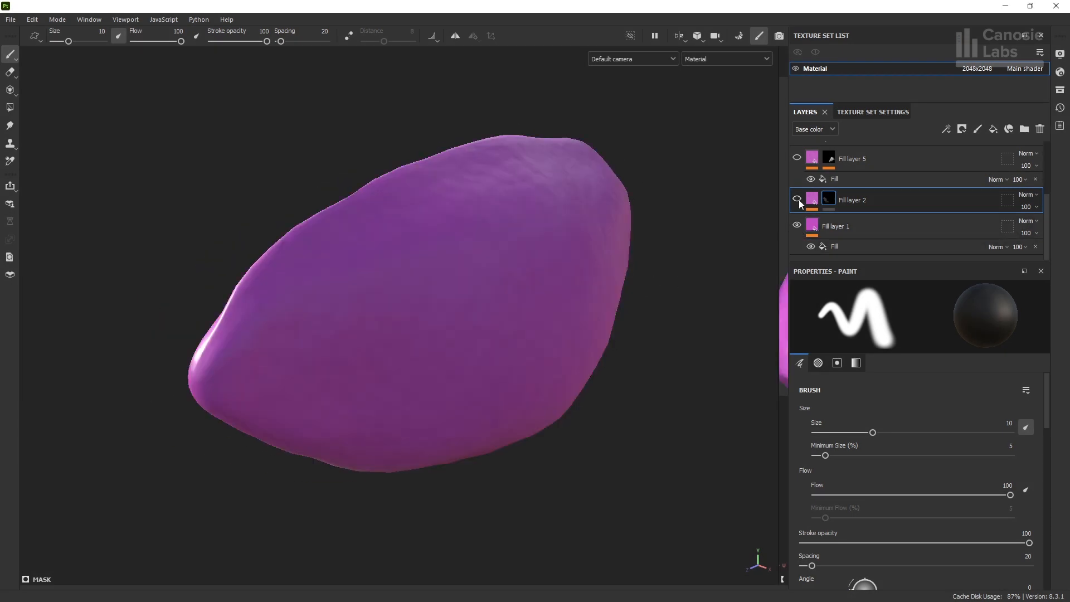
pyautogui.scroll(3, 814, 189)
pyautogui.scroll(1, 799, 190)
pyautogui.keyDown('alt'); pyautogui.moveTo(506, 254); pyautogui.dragTo(473, 277); pyautogui.keyUp('alt')
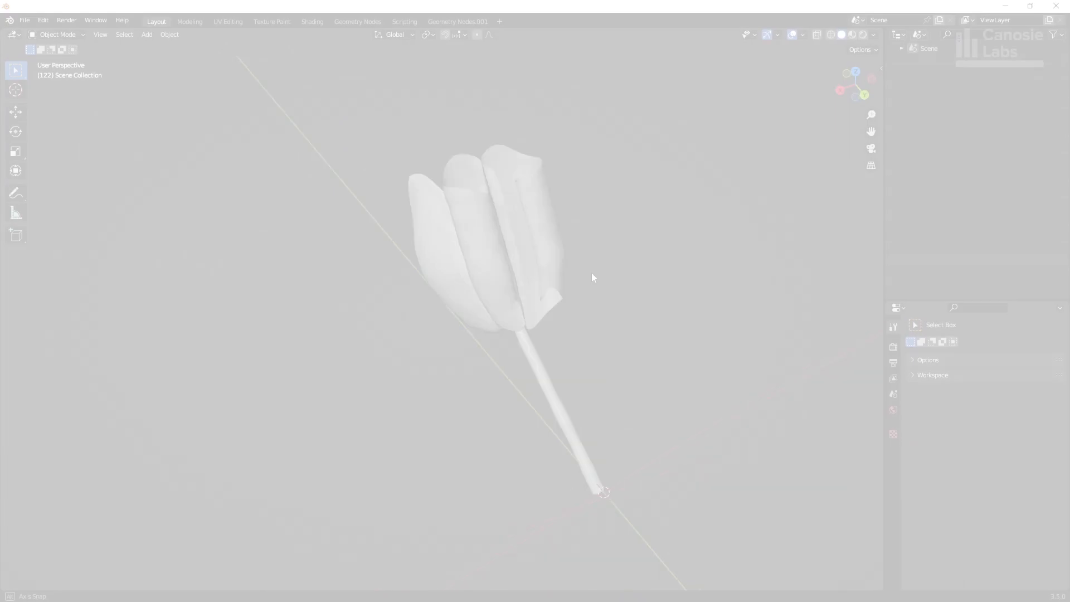
pyautogui.moveTo(591, 273); pyautogui.dragTo(379, 356, button='middle')
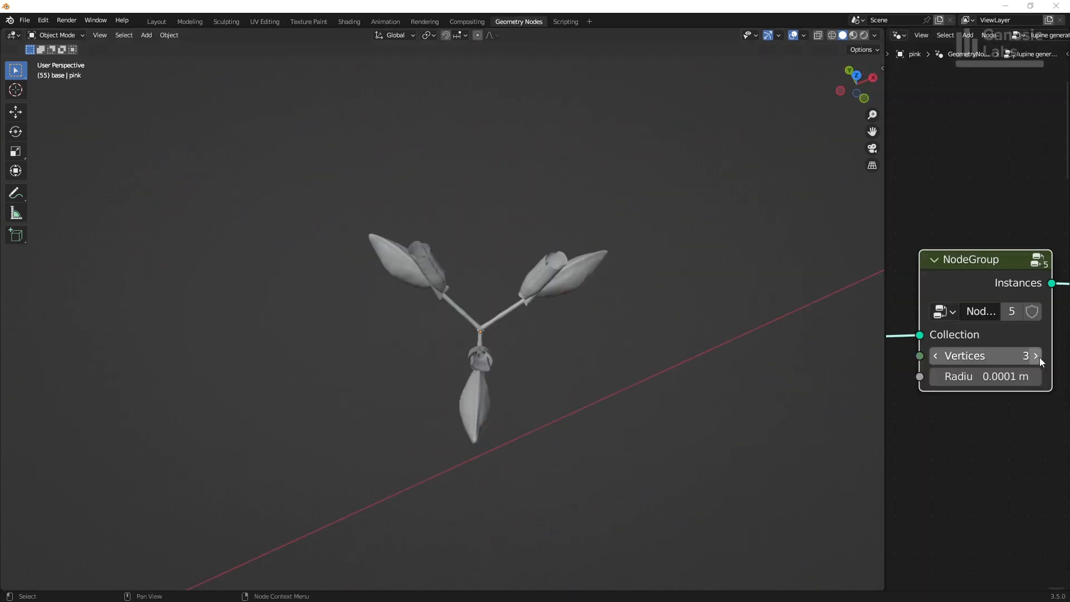
# - Increase the Vertices value of the floret node group so more florets radiate around the centre
pyautogui.click(1036, 355)
pyautogui.click(1037, 356)
pyautogui.click(1036, 356)
pyautogui.click(1037, 356)
pyautogui.click(1036, 355)
pyautogui.click(1037, 355)
pyautogui.click(1036, 355)
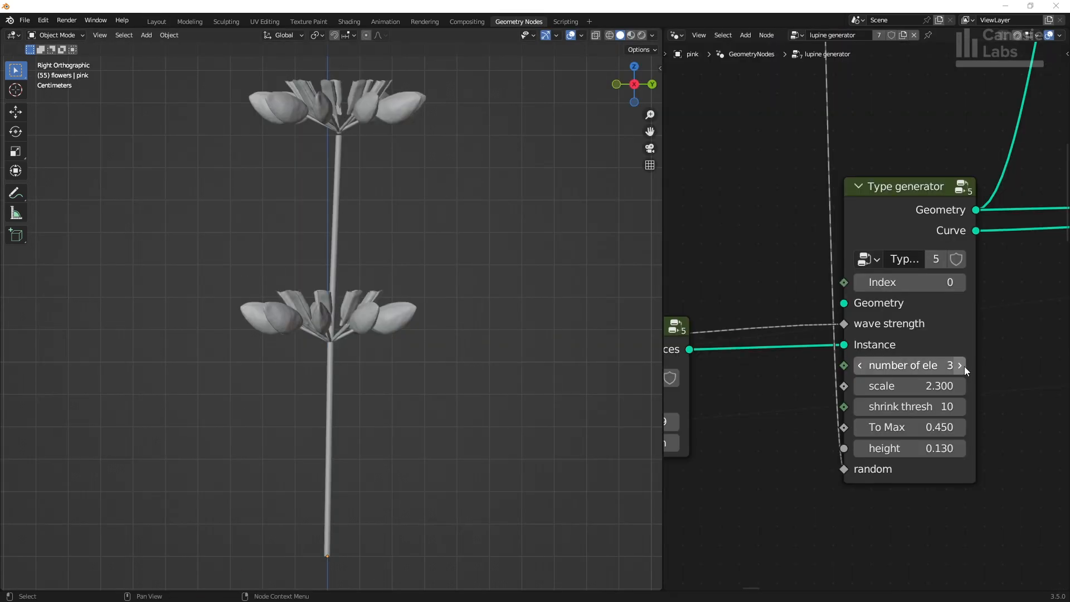
# - Set the Type generator's number of elements to 15 to stack more flower clusters along the stem
pyautogui.click(960, 365)
pyautogui.click(960, 366)
pyautogui.click(960, 365)
pyautogui.click(960, 366)
pyautogui.click(959, 365)
pyautogui.click(960, 365)
pyautogui.click(960, 365)
pyautogui.click(959, 366)
pyautogui.click(959, 366)
pyautogui.click(960, 365)
pyautogui.click(959, 365)
pyautogui.click(959, 365)
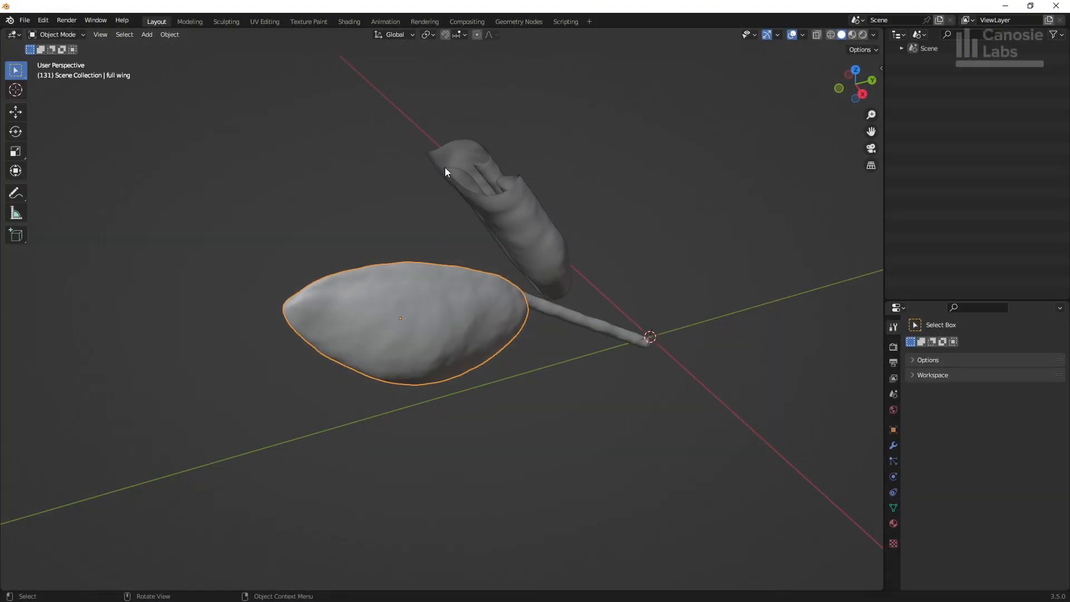
# - Select the floret's banner petals and stem one after another to identify its separate parts
pyautogui.click(448, 156)
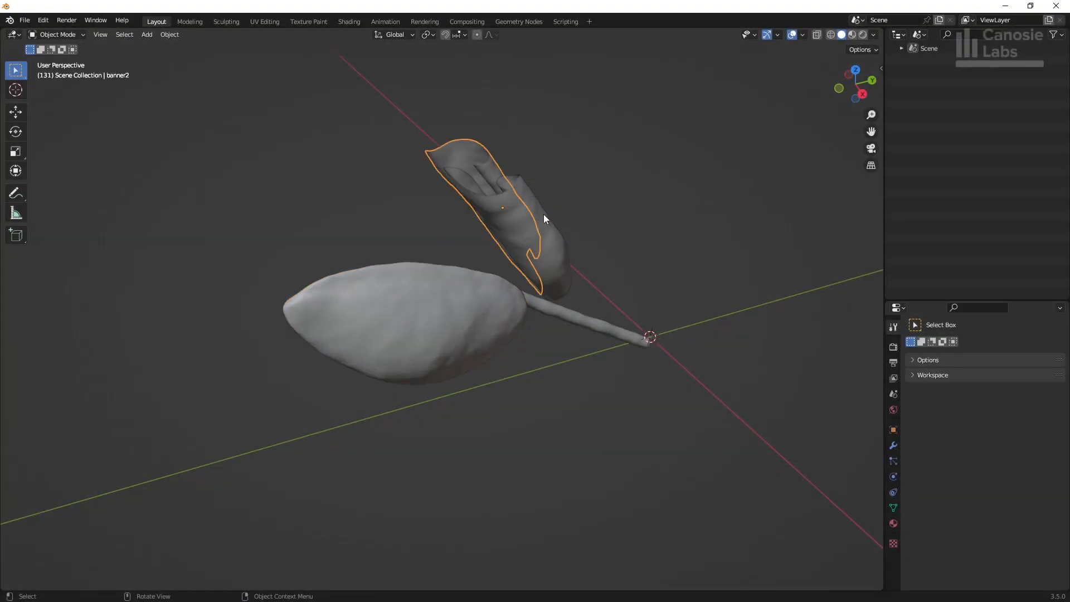
pyautogui.click(556, 237)
pyautogui.click(607, 329)
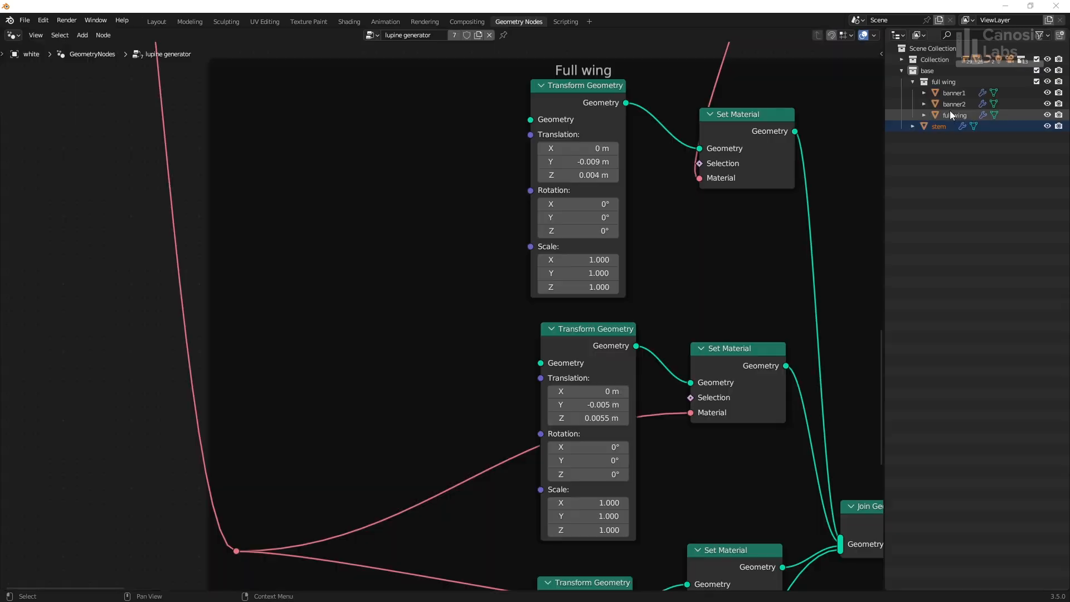
# - Bring the full wing and banner1 objects into the Full wing frame and link their geometry to the first two Transform Geometry nodes
pyautogui.moveTo(950, 112); pyautogui.dragTo(371, 141)
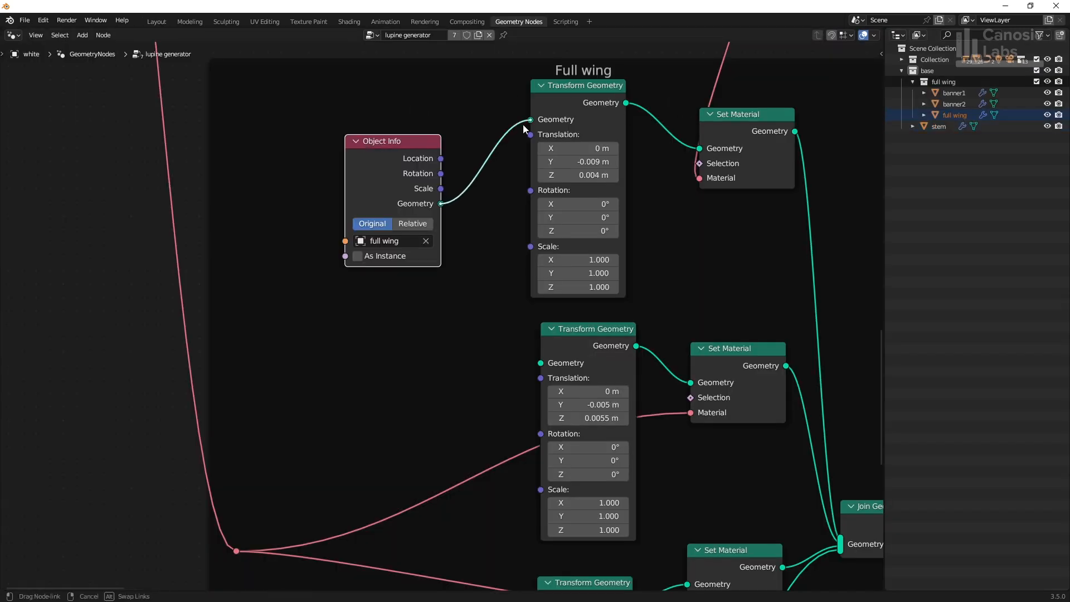
pyautogui.moveTo(519, 125); pyautogui.dragTo(529, 120)
pyautogui.moveTo(953, 94); pyautogui.dragTo(411, 361)
pyautogui.moveTo(433, 411); pyautogui.dragTo(540, 362)
# - Bring the banner2 and stem objects into the node graph and connect their geometry to the remaining Transform Geometry nodes
pyautogui.moveTo(540, 363); pyautogui.dragTo(550, 96, button='middle')
pyautogui.moveTo(954, 104); pyautogui.dragTo(372, 387)
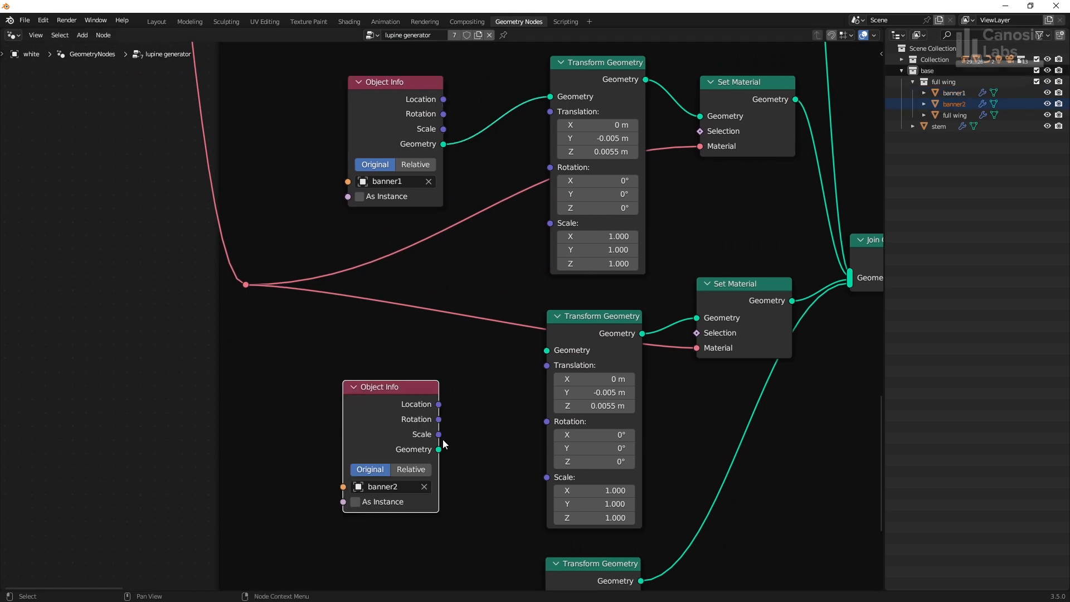
pyautogui.moveTo(544, 356); pyautogui.dragTo(547, 351)
pyautogui.moveTo(547, 351); pyautogui.dragTo(567, 83, button='middle')
pyautogui.moveTo(939, 126); pyautogui.dragTo(483, 434)
pyautogui.moveTo(560, 333); pyautogui.dragTo(561, 333)
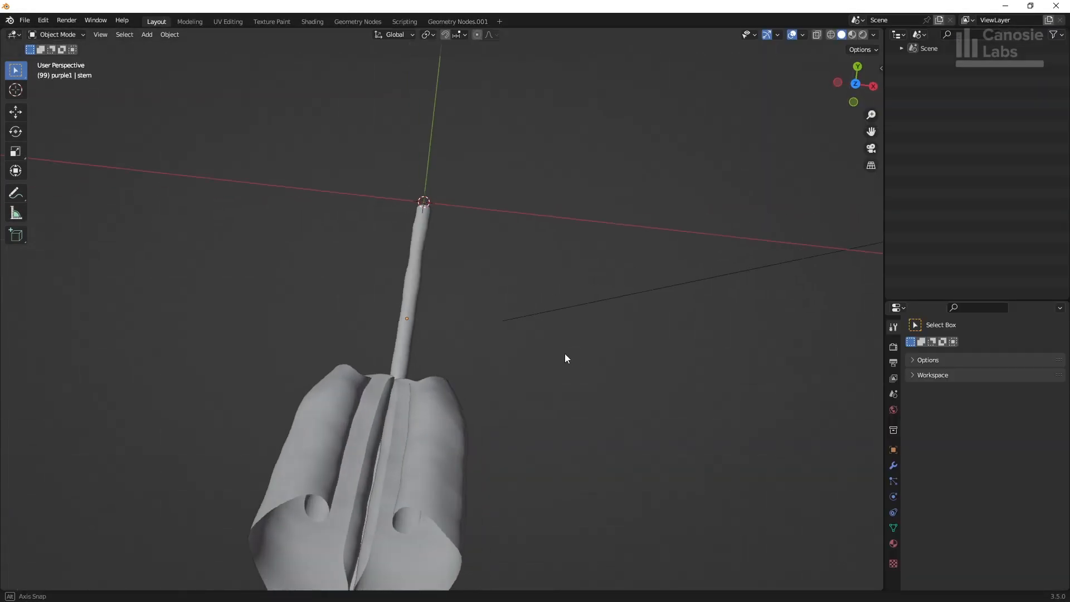
pyautogui.moveTo(564, 353); pyautogui.dragTo(440, 283, button='middle')
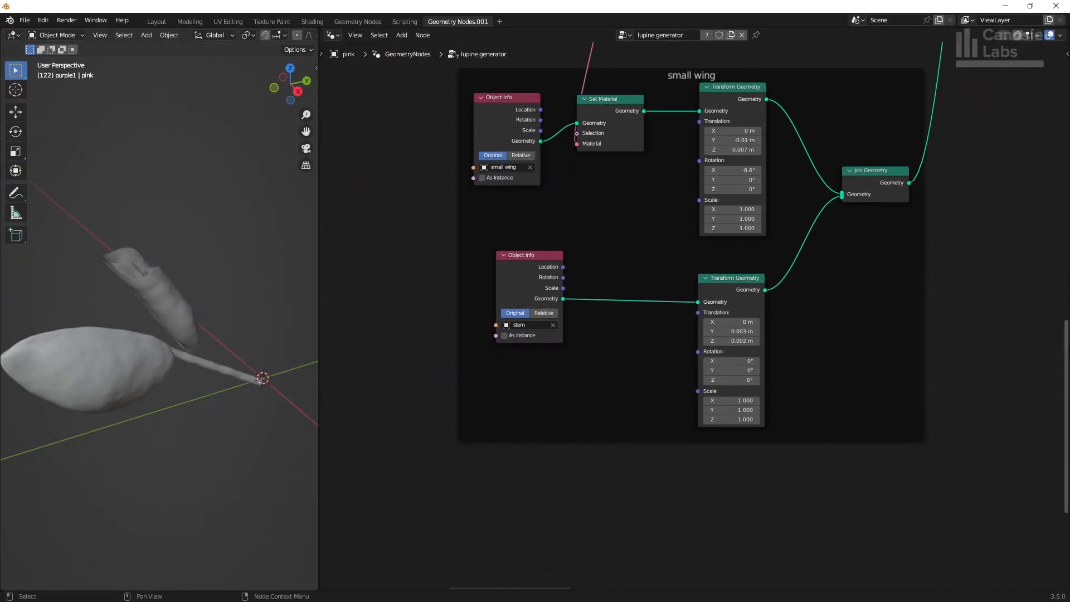
pyautogui.keyDown('shift'); pyautogui.moveTo(979, 356); pyautogui.dragTo(330, 385, button='middle'); pyautogui.keyUp('shift')
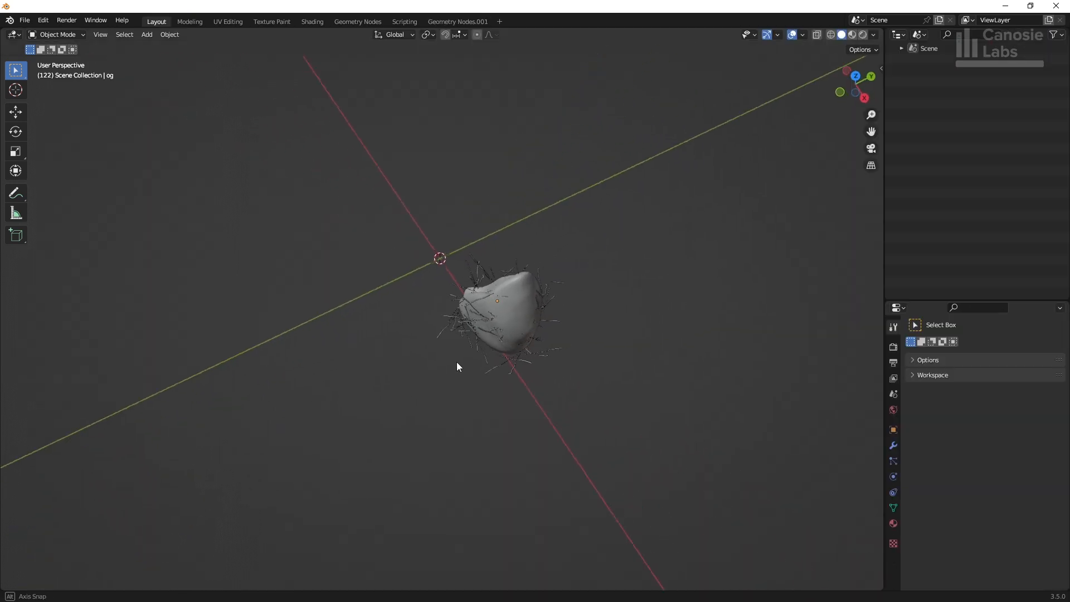
pyautogui.moveTo(456, 362); pyautogui.dragTo(223, 369, button='middle')
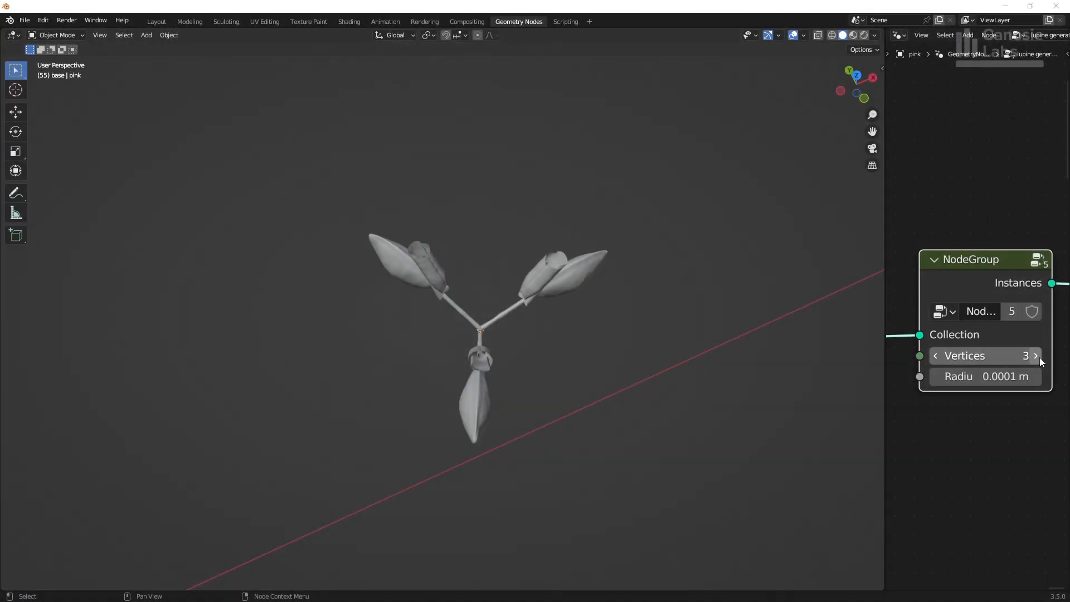
# - Raise the cluster node group's Vertices count past 5 to fan out additional florets
pyautogui.click(1038, 356)
pyautogui.click(1038, 356)
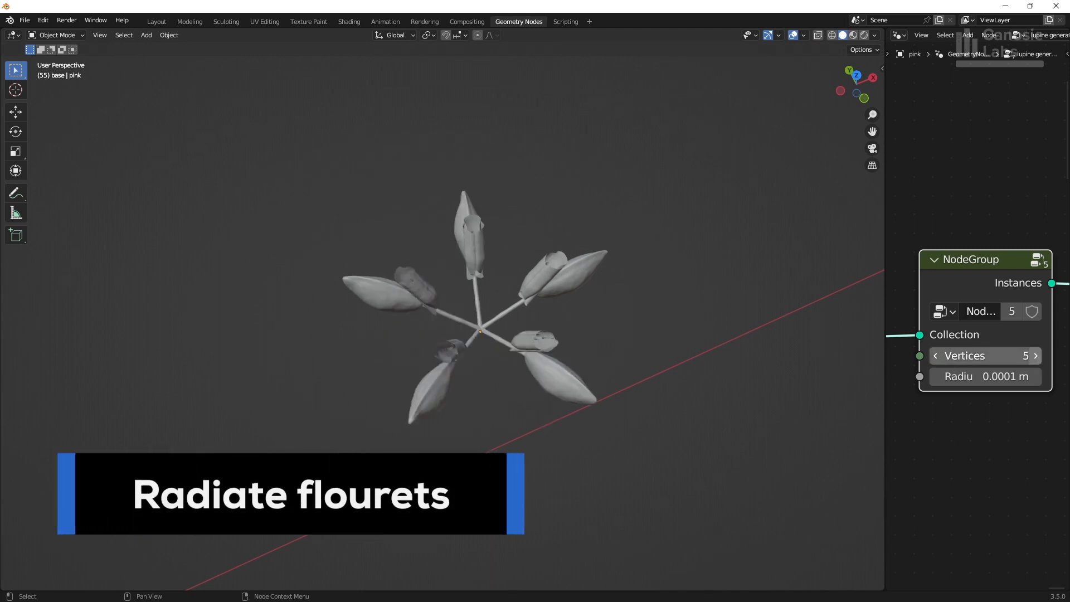
pyautogui.click(1037, 357)
pyautogui.click(1037, 356)
pyautogui.click(1038, 356)
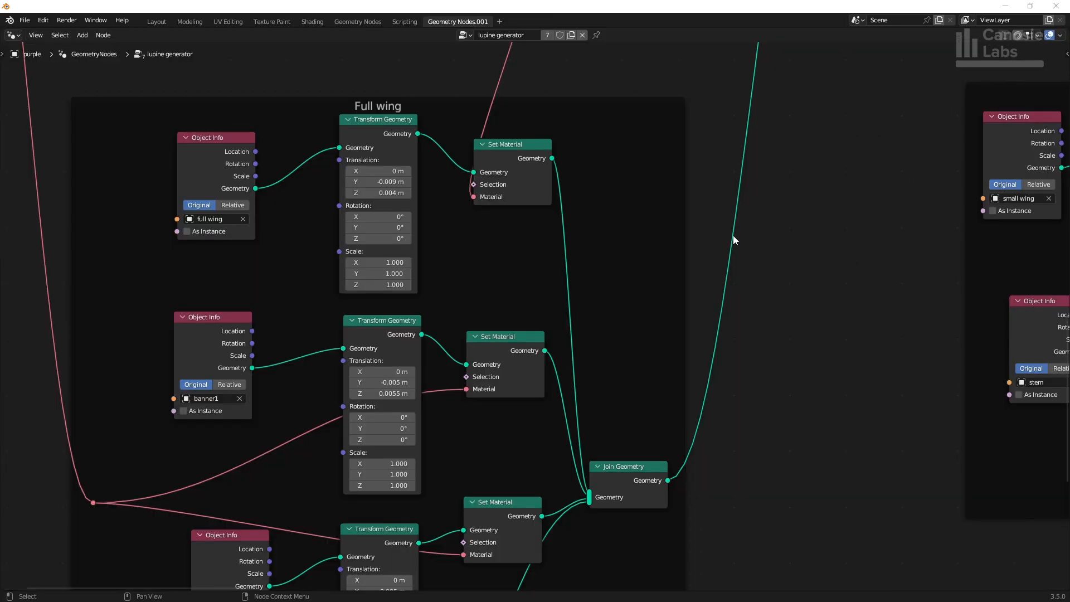
# - Open the NodeGroup feeding the Type generator and examine its Mesh Circle and Instance on Points nodes
pyautogui.moveTo(819, 149); pyautogui.dragTo(494, 264, button='middle')
pyautogui.scroll(4, 569, 314)
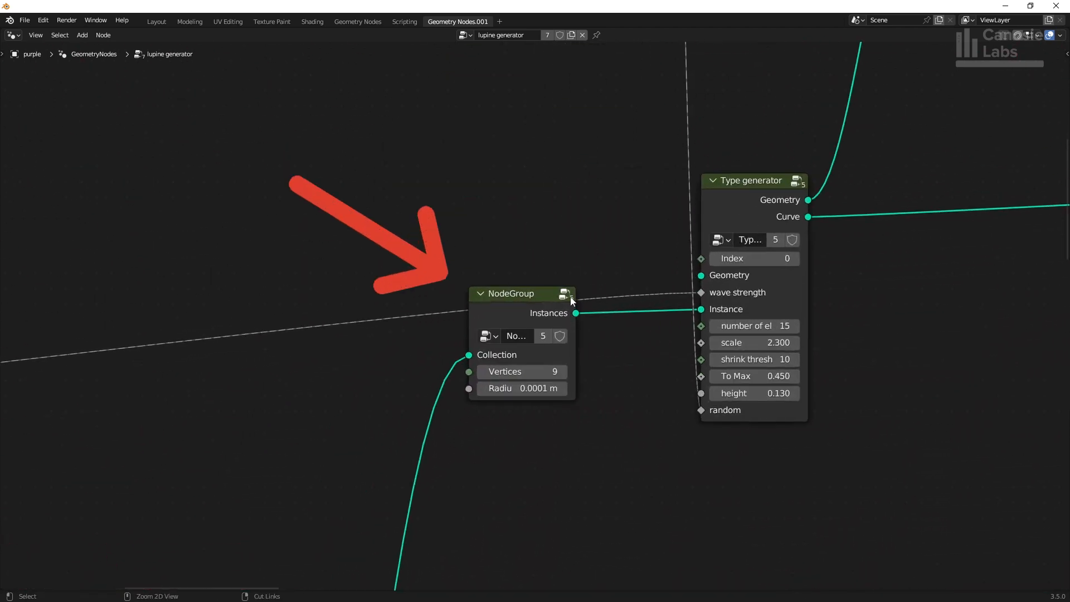
pyautogui.click(571, 298)
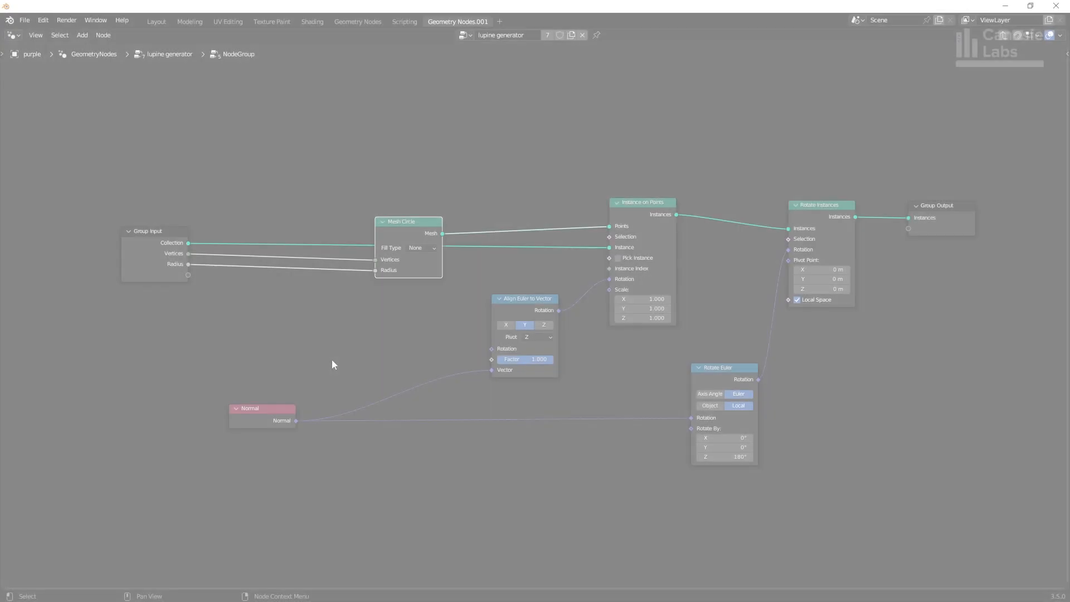
pyautogui.click(656, 205)
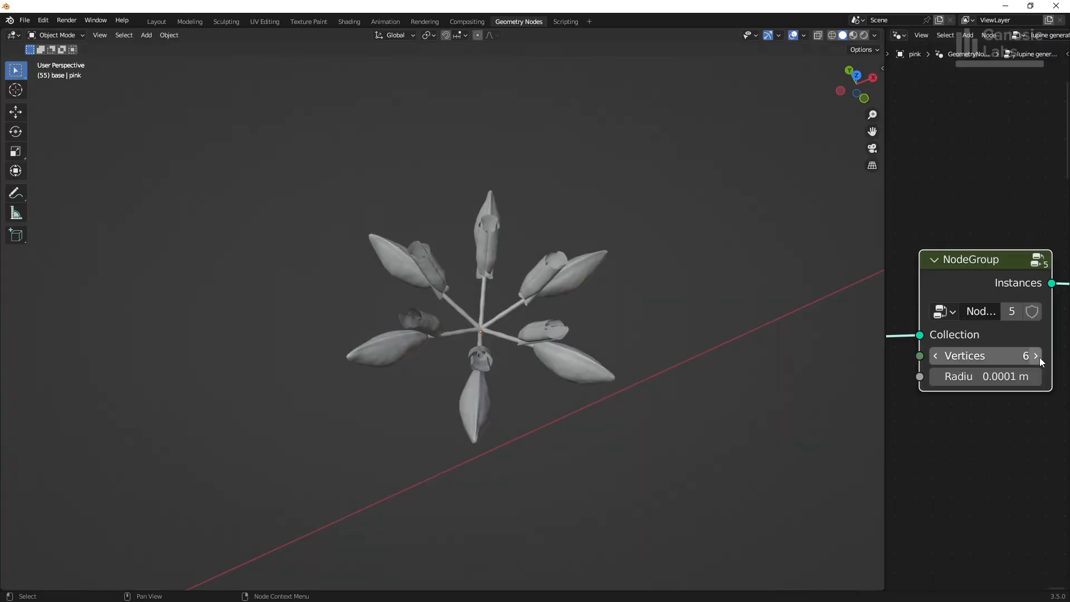
# - Raise the radial floret cluster's Vertices count further above 6
pyautogui.click(1035, 355)
pyautogui.click(1035, 355)
pyautogui.click(1035, 355)
pyautogui.click(1035, 355)
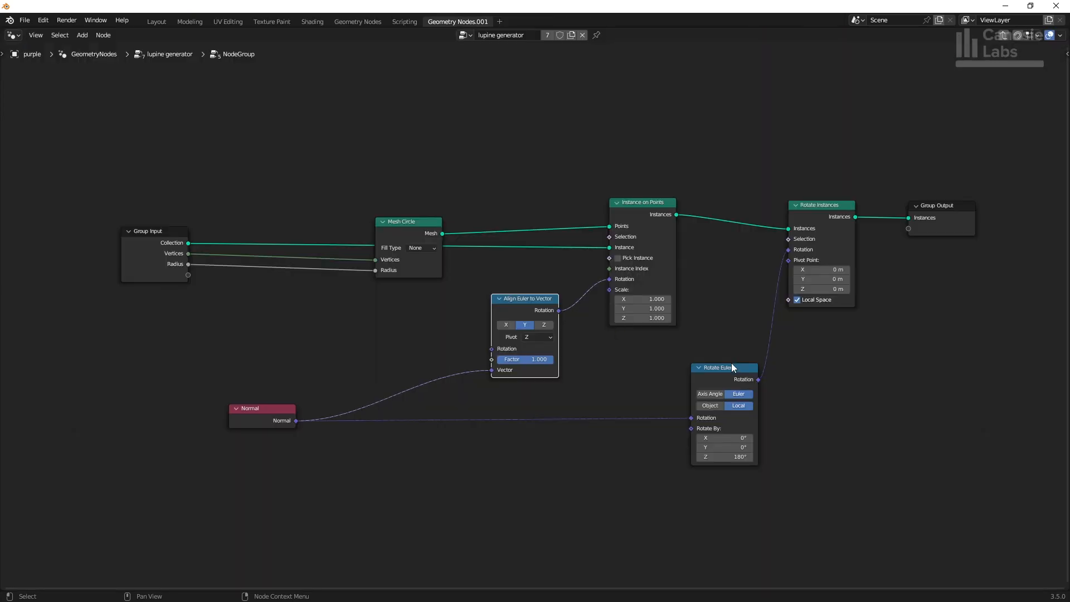
# - Examine the Align Euler to Vector, Rotate Euler and Rotate Instances nodes that orient the florets, and leave the node group
pyautogui.click(733, 367)
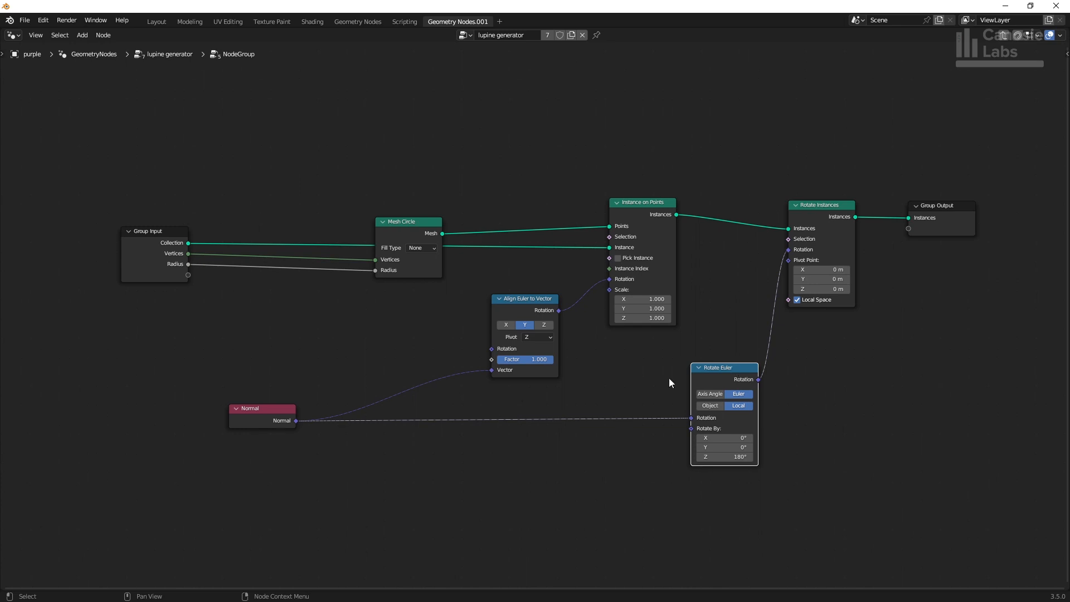
pyautogui.click(231, 416)
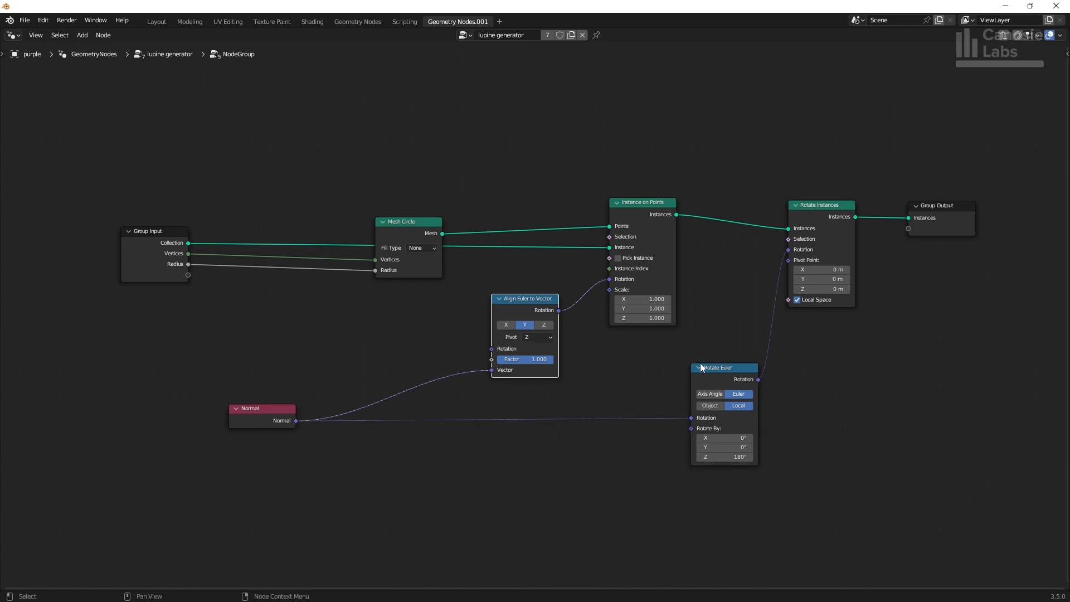
pyautogui.click(830, 235)
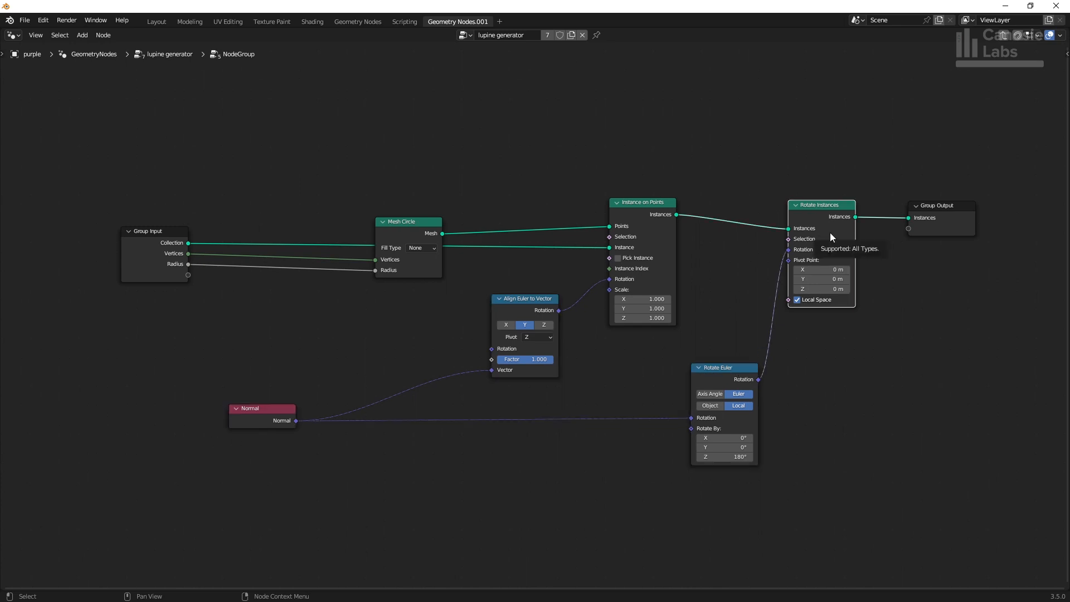
pyautogui.press('Tab')
# - Examine the chain of NodeGroup and Type generator pairs for the successive wing types across the lupine generator graph
pyautogui.scroll(-4, 568, 368)
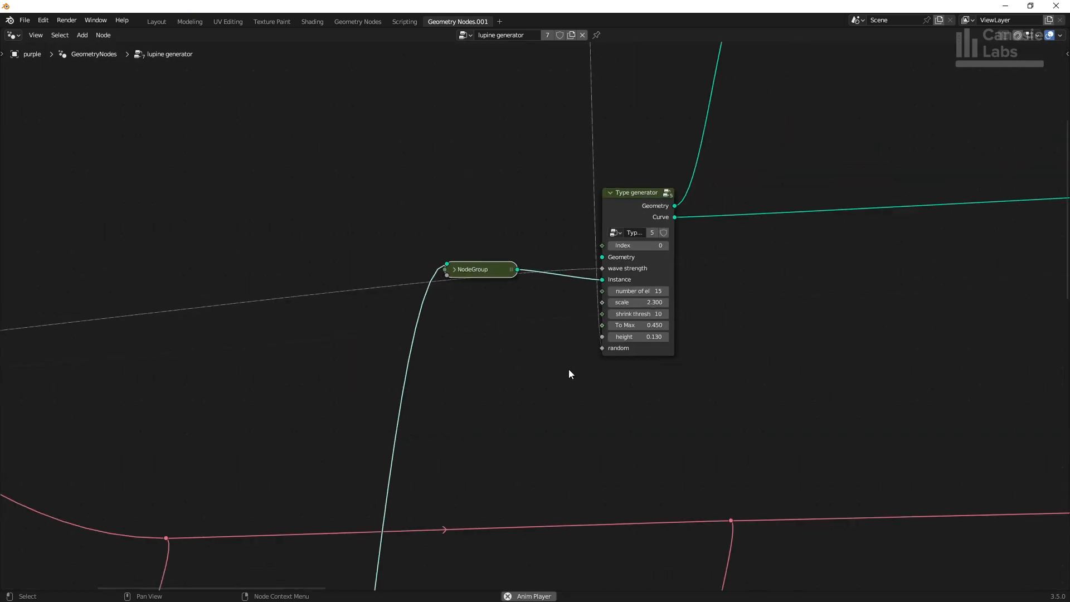
pyautogui.scroll(-1, 719, 405)
pyautogui.moveTo(719, 406); pyautogui.dragTo(606, 353, button='middle')
pyautogui.moveTo(821, 250)
pyautogui.mouseDown(button='middle')
pyautogui.moveTo(615, 254)
pyautogui.moveTo(536, 276)
pyautogui.mouseUp(button='middle')
pyautogui.moveTo(890, 309); pyautogui.dragTo(289, 341, button='middle')
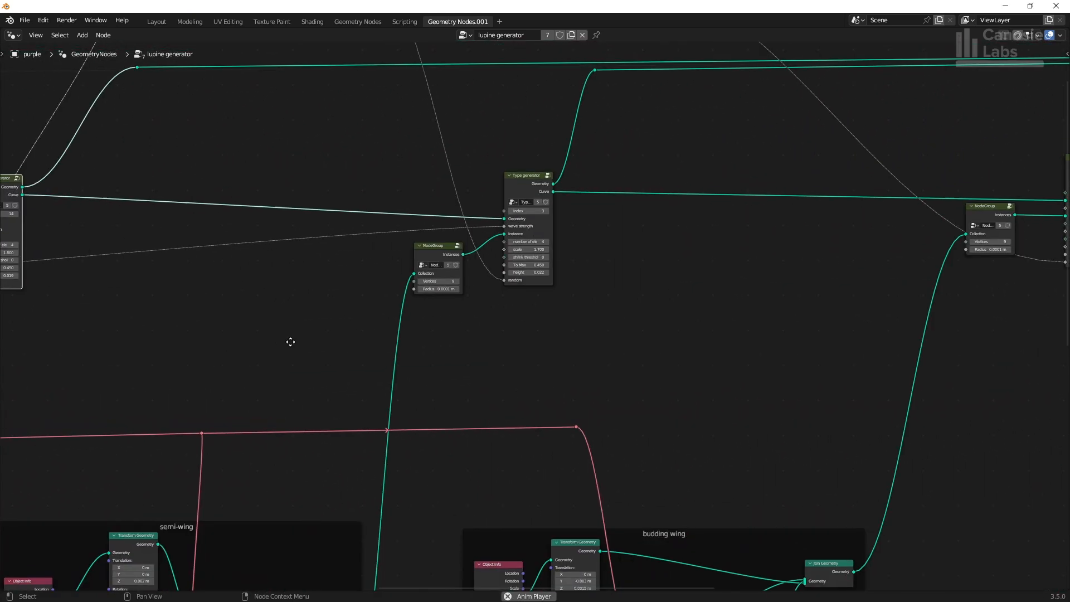
pyautogui.moveTo(878, 275); pyautogui.dragTo(465, 275, button='middle')
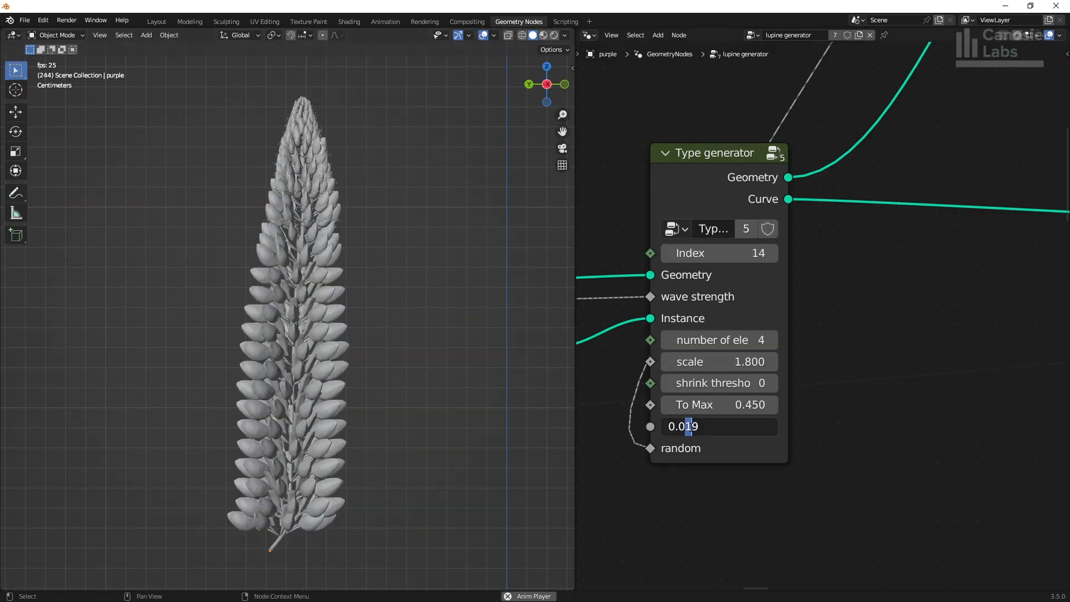
# - Edit the height values of the index 14 and index 0 Type generator nodes
pyautogui.press('Return')
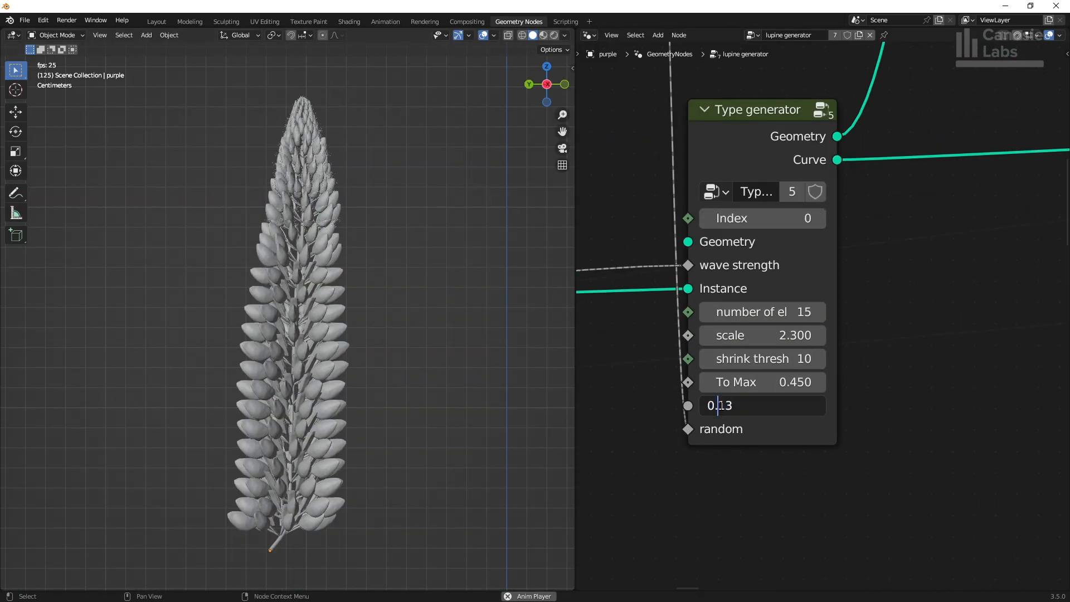
pyautogui.press('BackSpace')
pyautogui.write('4')
pyautogui.press('Return')
pyautogui.doubleClick(763, 405)
pyautogui.hotkey('ctrl', 'a')
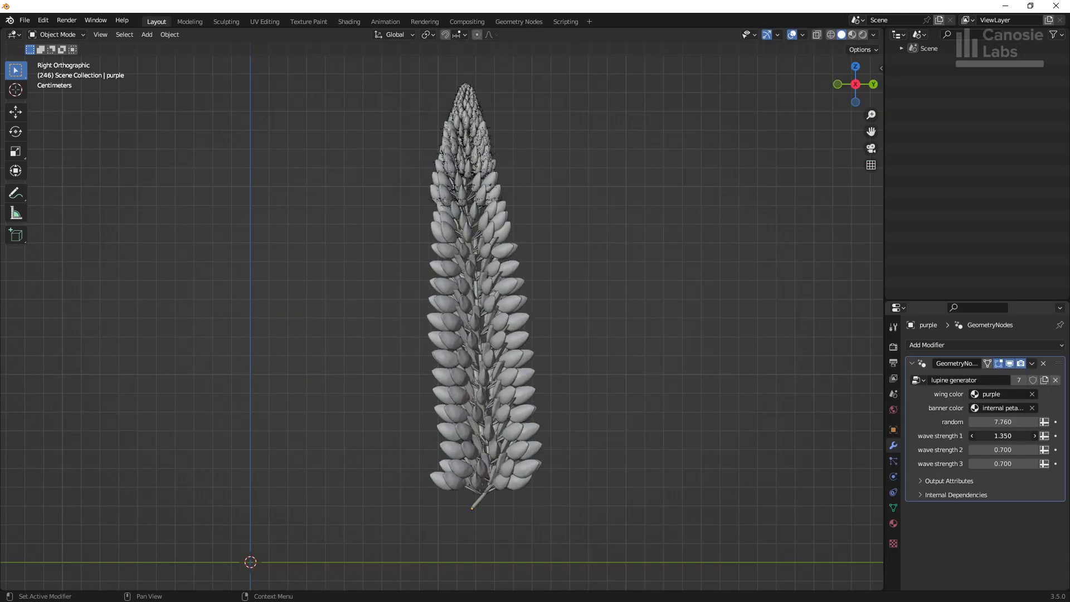
# - Adjust the wave strength values of the purple lupine's geometry nodes modifier to reshape the stem's bend
pyautogui.moveTo(1003, 435); pyautogui.dragTo(986, 436)
pyautogui.moveTo(1003, 450); pyautogui.dragTo(1020, 464)
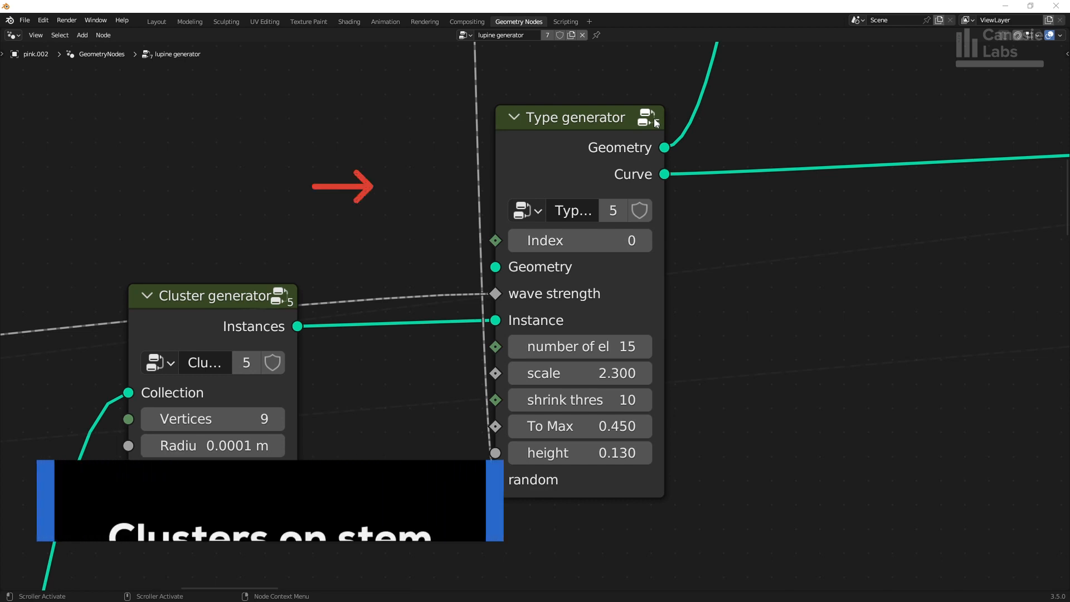
# - Open the Type generator group and examine the Curve Line, Set Position and Resample Curve nodes in the stalk length frame
pyautogui.click(655, 121)
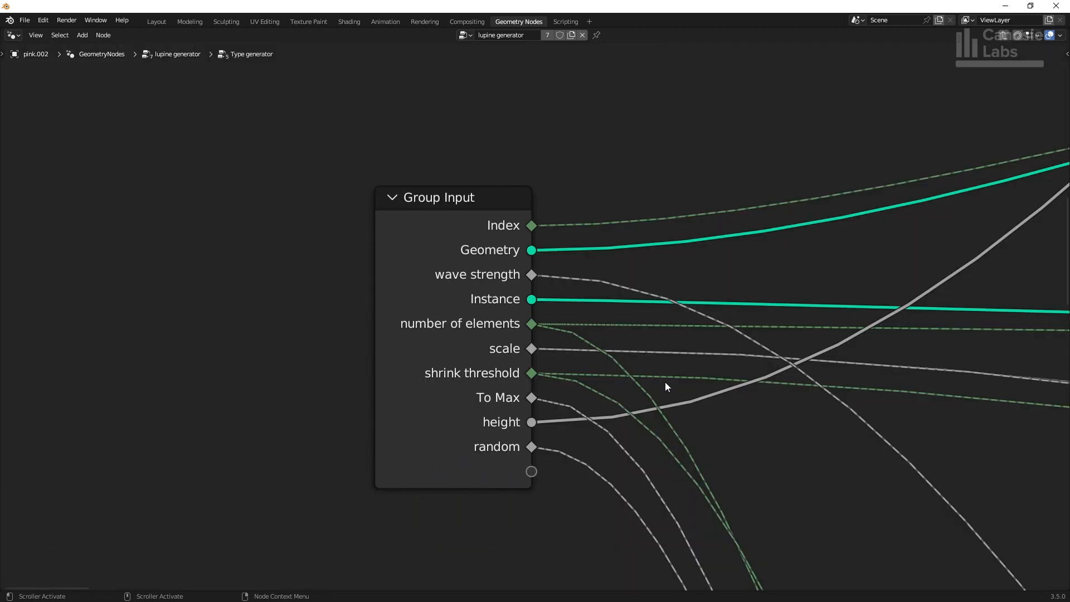
pyautogui.scroll(-6, 640, 380)
pyautogui.moveTo(834, 364); pyautogui.dragTo(370, 339, button='middle')
pyautogui.scroll(2, 486, 186)
pyautogui.click(480, 190)
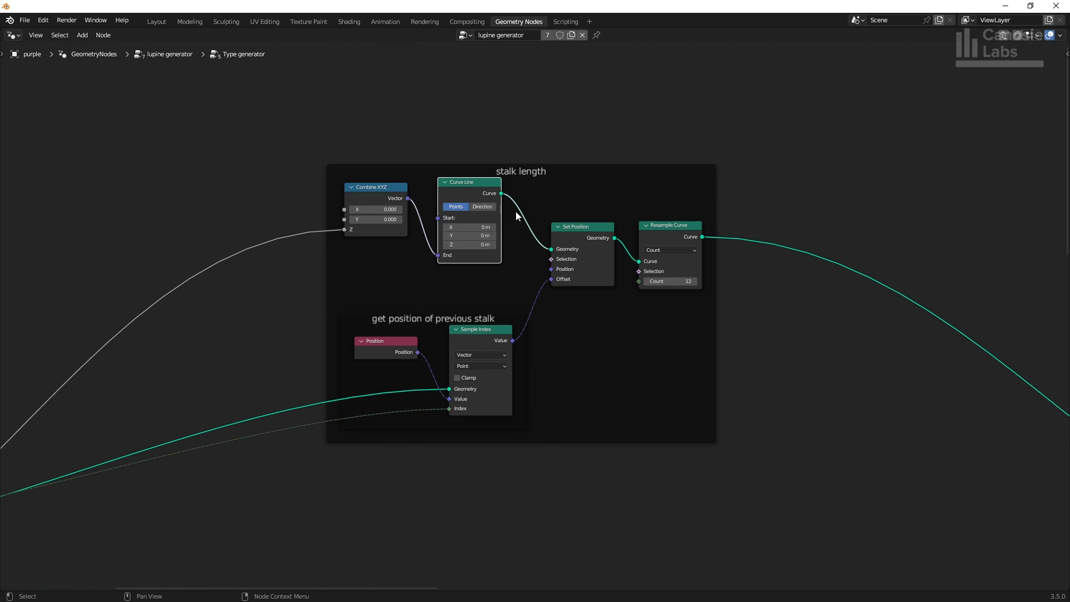
pyautogui.click(573, 235)
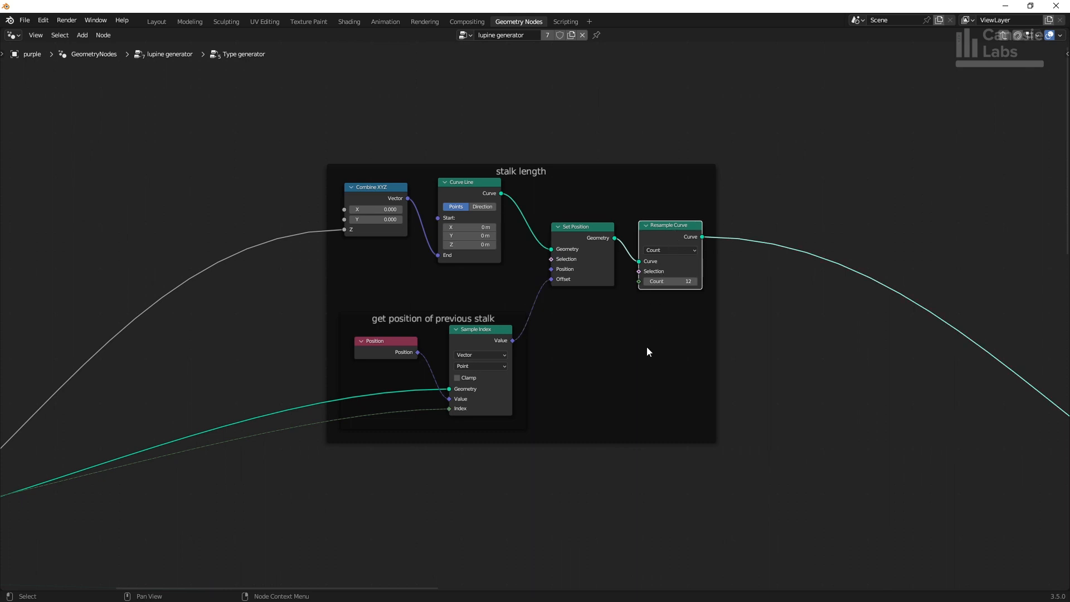
# - Examine the stem shape via noise texture frame, including its Noise Texture node and the math nodes following it
pyautogui.scroll(1, 437, 532)
pyautogui.scroll(-1, 370, 523)
pyautogui.moveTo(370, 523); pyautogui.dragTo(972, 210, button='middle')
pyautogui.scroll(1, 363, 320)
pyautogui.moveTo(364, 320); pyautogui.dragTo(241, 241, button='middle')
pyautogui.scroll(1, 293, 305)
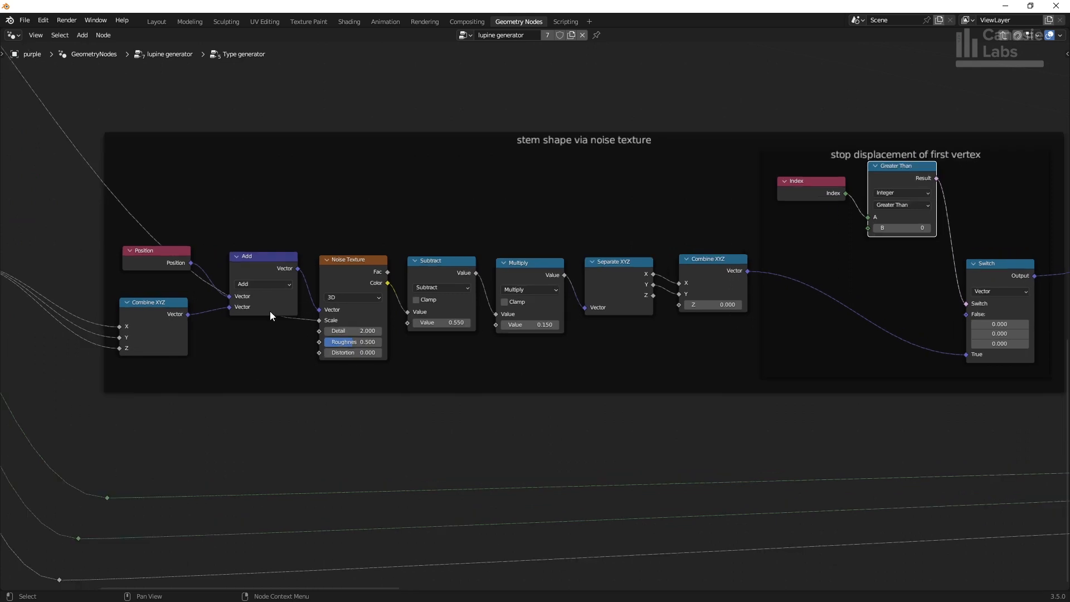
pyautogui.click(348, 269)
pyautogui.moveTo(814, 275); pyautogui.dragTo(746, 275, button='middle')
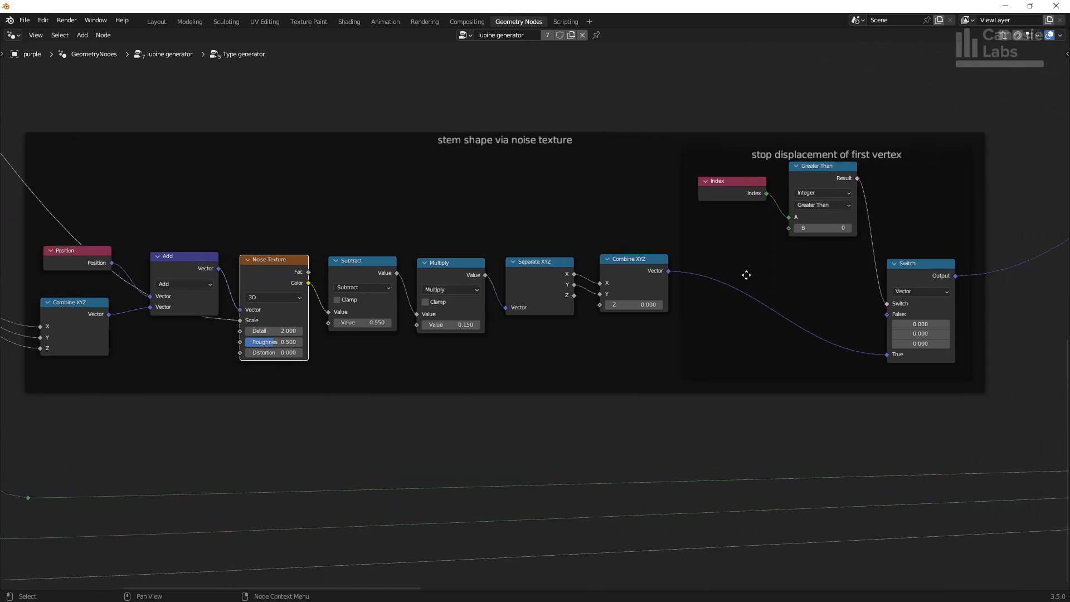
# - Examine the Index, Greater Than and Switch nodes that stop displacement of the first vertex, and follow their output to the displace and resample frame
pyautogui.moveTo(863, 220); pyautogui.dragTo(524, 296, button='middle')
pyautogui.scroll(1, 524, 234)
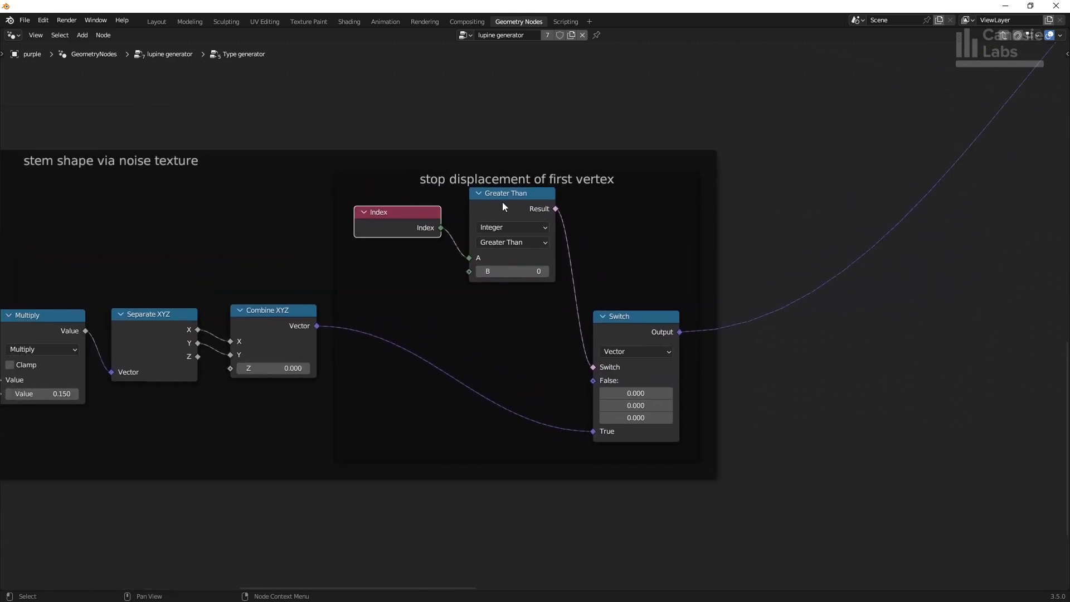
pyautogui.click(623, 316)
pyautogui.click(525, 296)
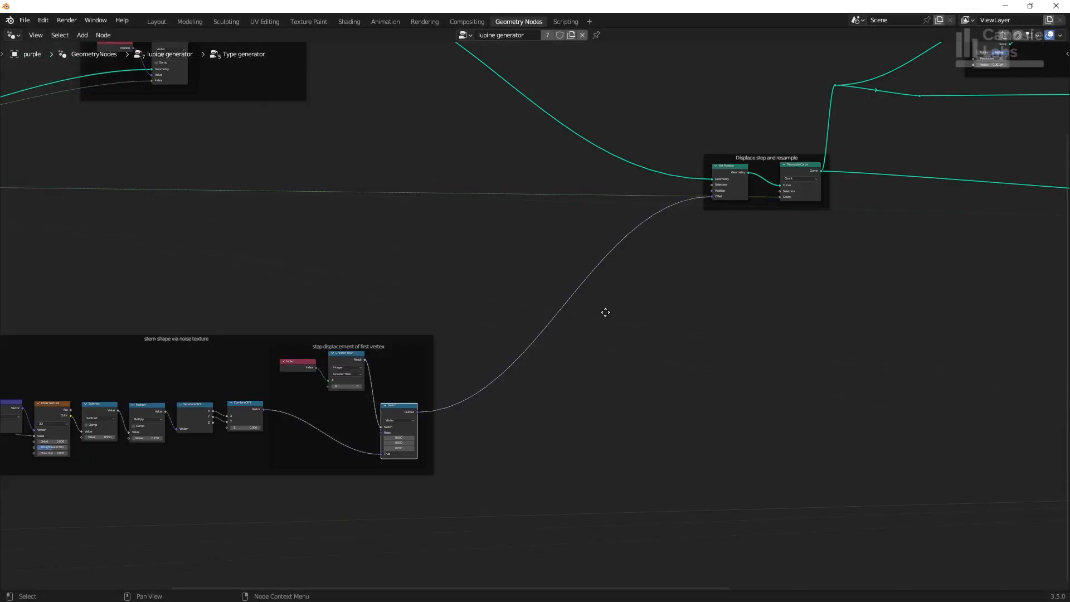
pyautogui.moveTo(604, 310); pyautogui.dragTo(408, 417, button='middle')
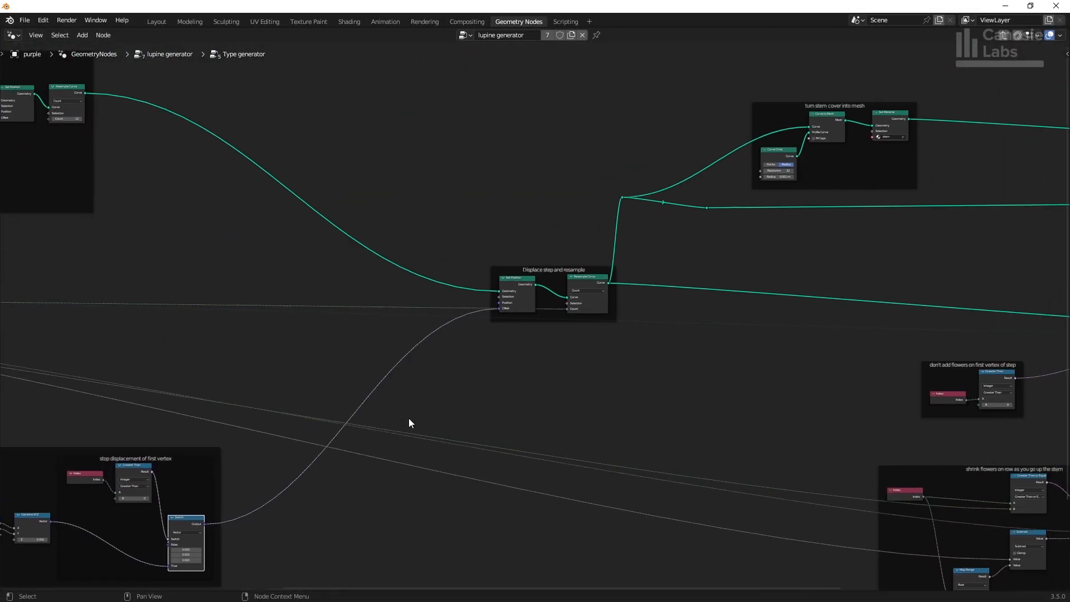
# - Inspect the Resample Curve node of the displace and resample frame, and raise the pink lupine's cluster generator number of elements step by step
pyautogui.scroll(5, 642, 283)
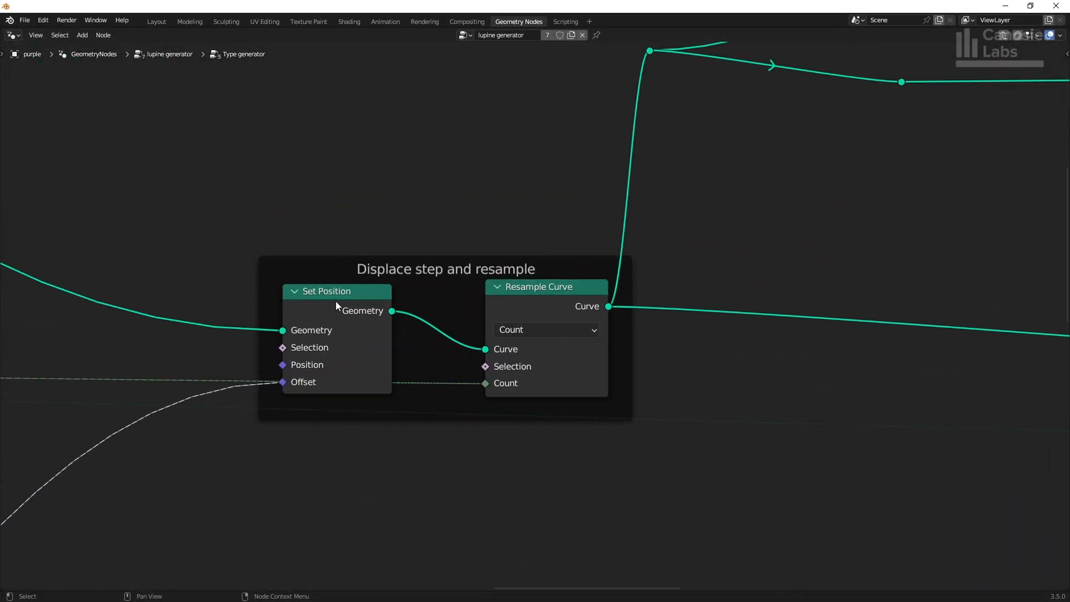
pyautogui.click(511, 286)
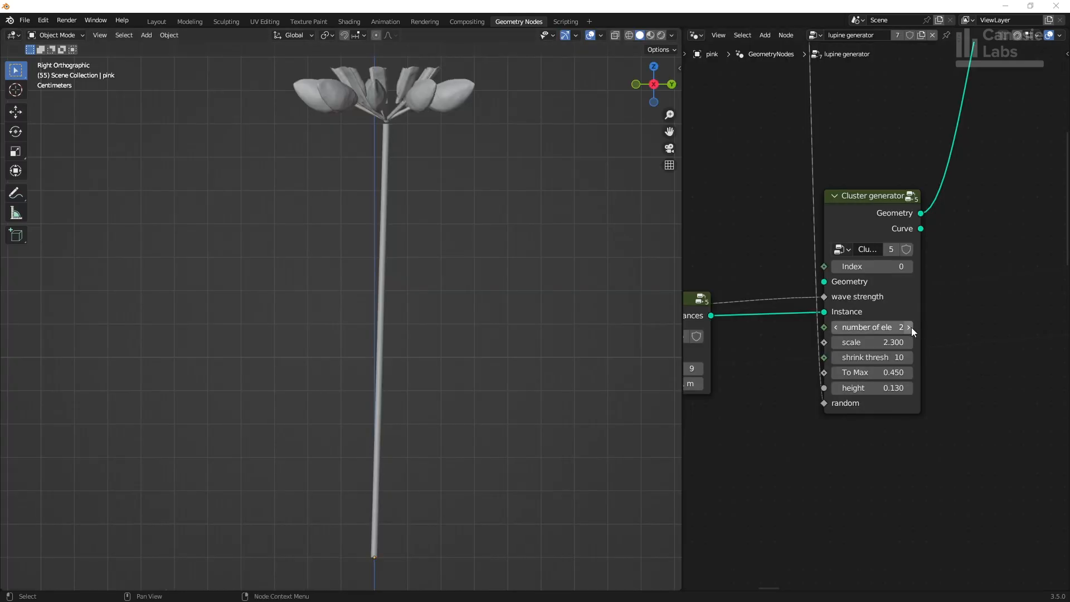
pyautogui.click(911, 327)
pyautogui.click(911, 327)
pyautogui.click(910, 327)
pyautogui.click(911, 327)
pyautogui.click(910, 327)
pyautogui.click(911, 327)
pyautogui.click(911, 327)
pyautogui.click(910, 327)
pyautogui.click(911, 327)
pyautogui.click(911, 327)
pyautogui.click(910, 328)
pyautogui.click(910, 327)
pyautogui.click(910, 327)
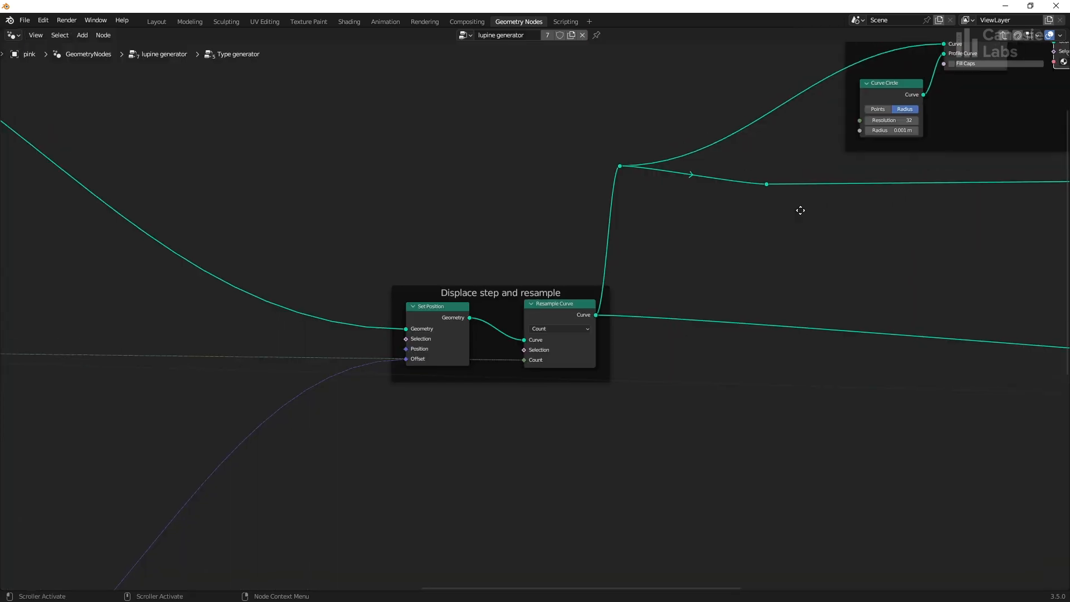
# - Examine the turn stem cover into mesh frame, and further increase the cluster generator's number of elements
pyautogui.moveTo(797, 210); pyautogui.dragTo(398, 377, button='middle')
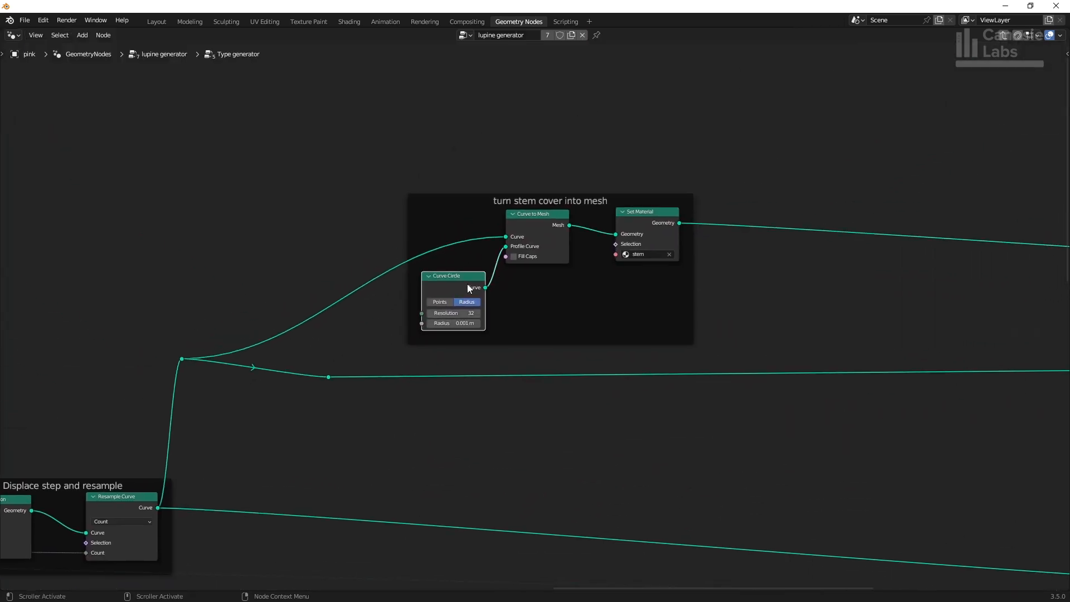
pyautogui.scroll(-2, 861, 382)
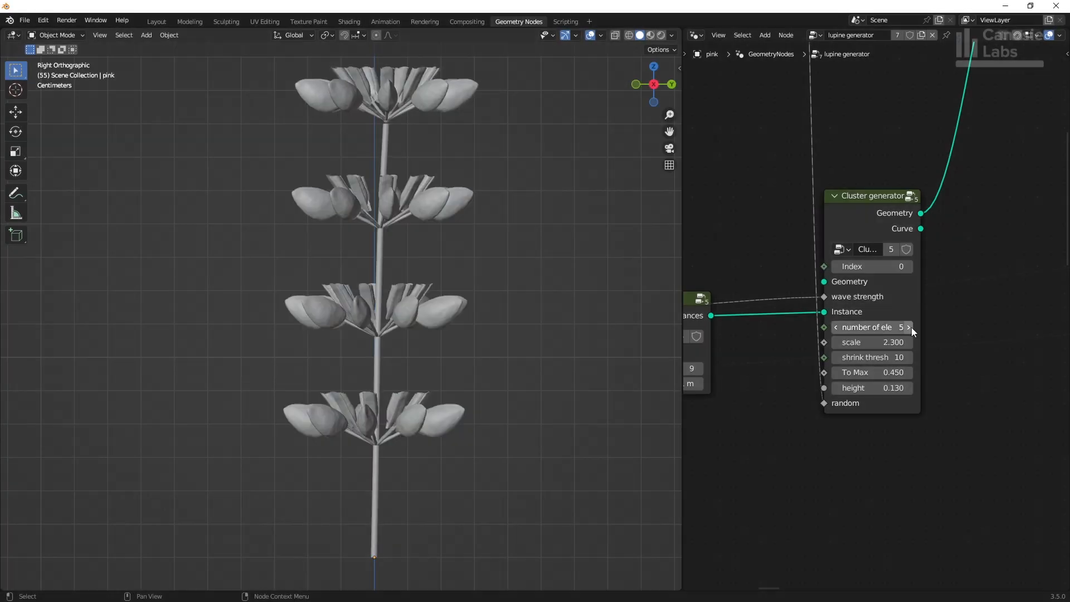
pyautogui.click(908, 327)
pyautogui.click(908, 327)
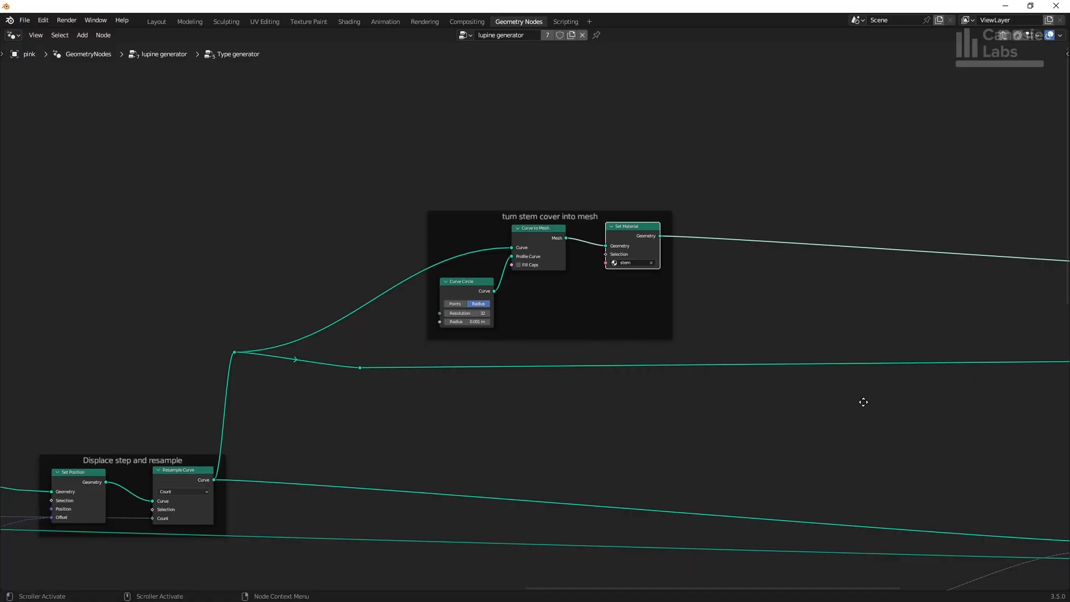
# - Examine the Instance on Points node and the Random Value and other nodes feeding its selection, rotation and scale
pyautogui.moveTo(863, 402); pyautogui.dragTo(296, 107, button='middle')
pyautogui.scroll(6, 558, 217)
pyautogui.moveTo(662, 223); pyautogui.dragTo(676, 306, button='middle')
pyautogui.scroll(1, 624, 330)
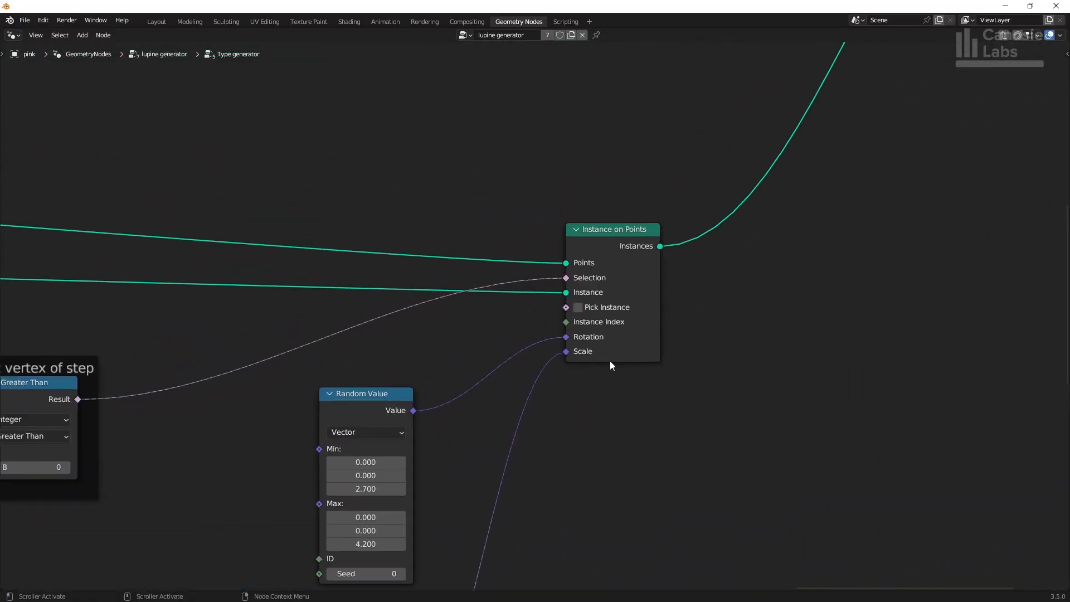
pyautogui.moveTo(479, 451); pyautogui.dragTo(832, 477, button='middle')
pyautogui.moveTo(891, 497); pyautogui.dragTo(925, 500, button='middle')
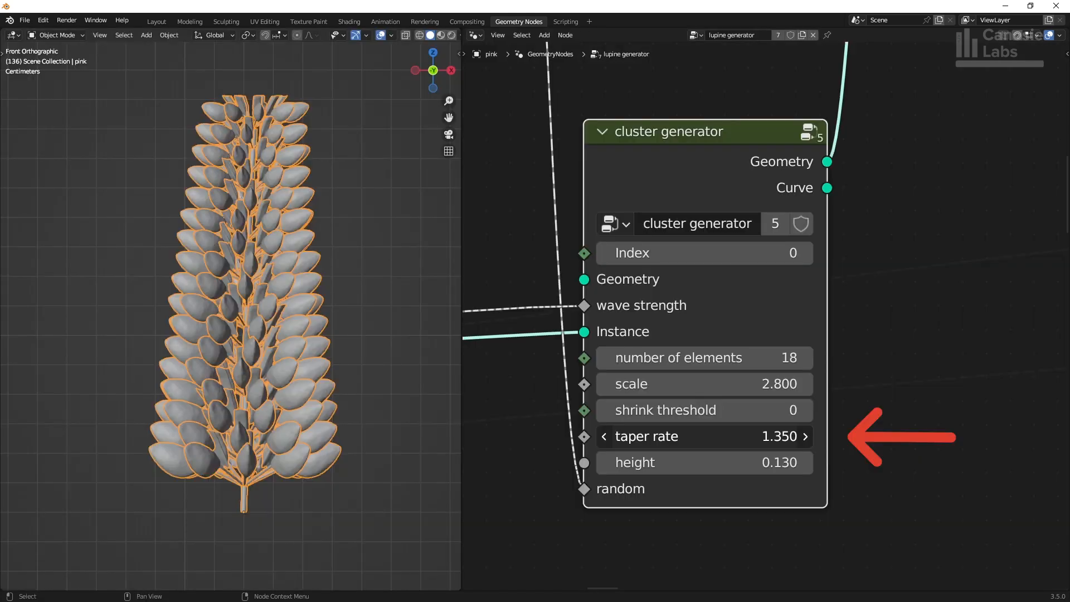
# - Set the cluster generator's taper rate to 0.650 and its number of elements to 17
pyautogui.moveTo(702, 437); pyautogui.dragTo(663, 436)
pyautogui.click(612, 358)
pyautogui.click(612, 359)
pyautogui.click(612, 358)
pyautogui.tripleClick(611, 358)
pyautogui.doubleClick(611, 358)
pyautogui.doubleClick(611, 359)
pyautogui.click(805, 359)
pyautogui.tripleClick(805, 359)
pyautogui.click(805, 358)
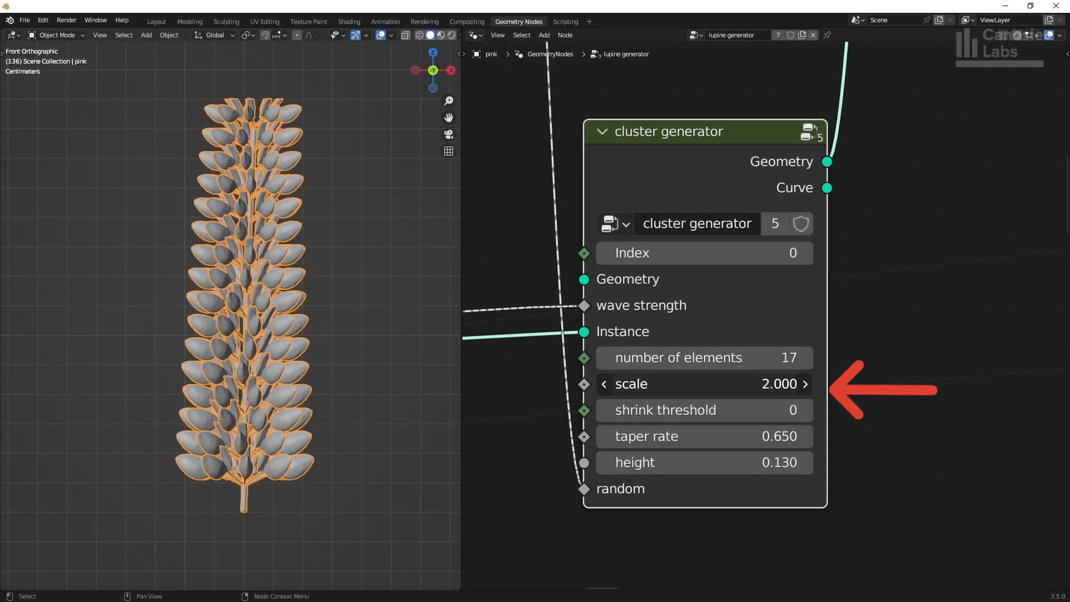
# - Set the cluster generator's scale to 2.700 and try shrink threshold values from 0 upward
pyautogui.moveTo(725, 384); pyautogui.dragTo(758, 384)
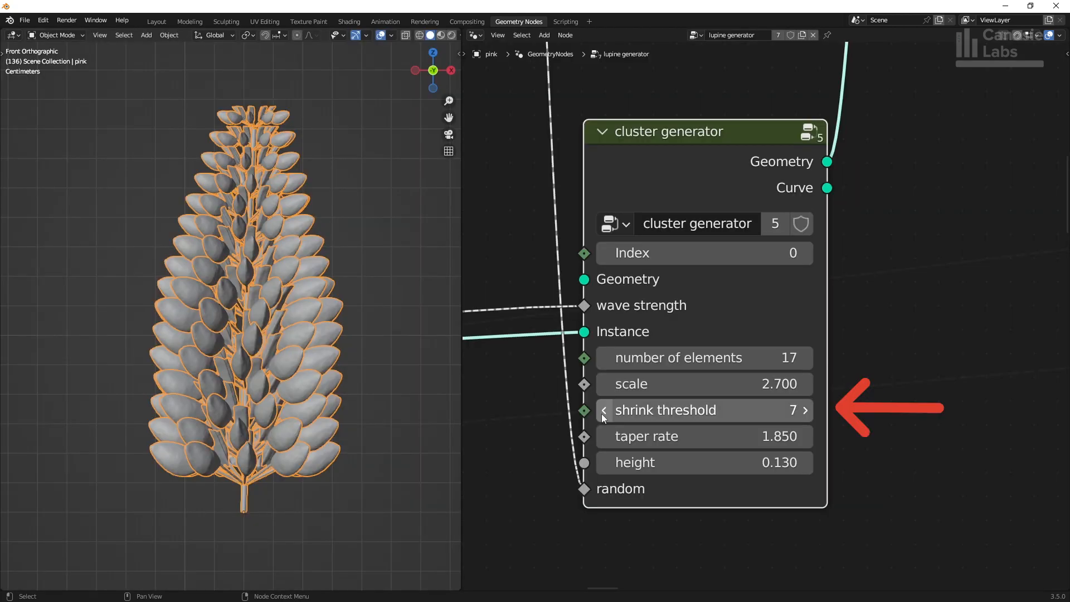
pyautogui.moveTo(702, 419); pyautogui.dragTo(664, 419)
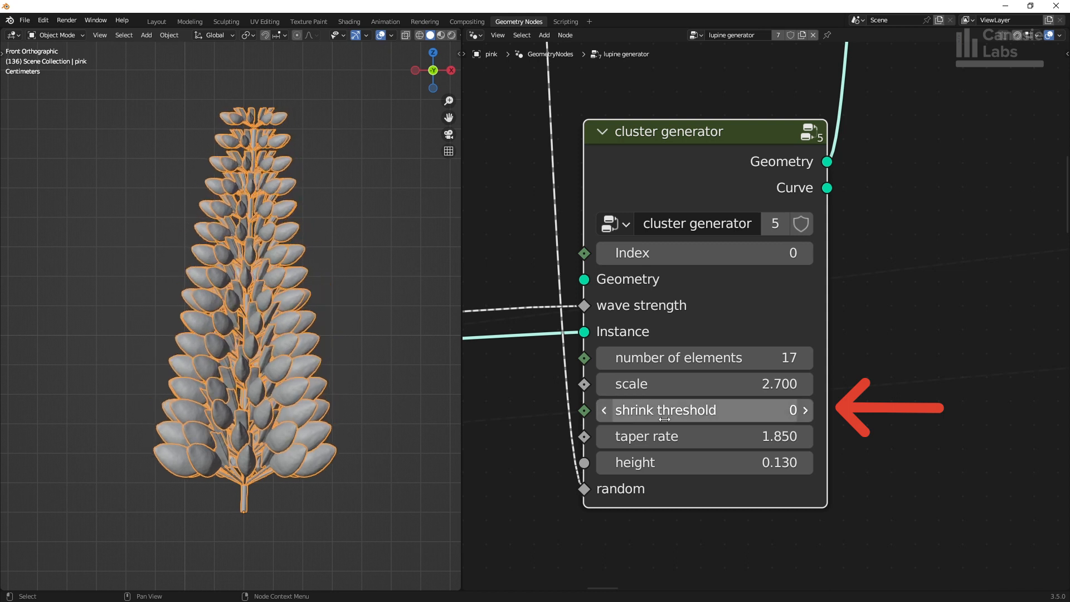
pyautogui.click(805, 413)
pyautogui.click(805, 412)
pyautogui.click(805, 412)
pyautogui.click(806, 413)
pyautogui.click(805, 412)
pyautogui.click(805, 412)
pyautogui.click(805, 413)
pyautogui.click(805, 411)
pyautogui.click(805, 411)
pyautogui.click(806, 411)
pyautogui.click(805, 412)
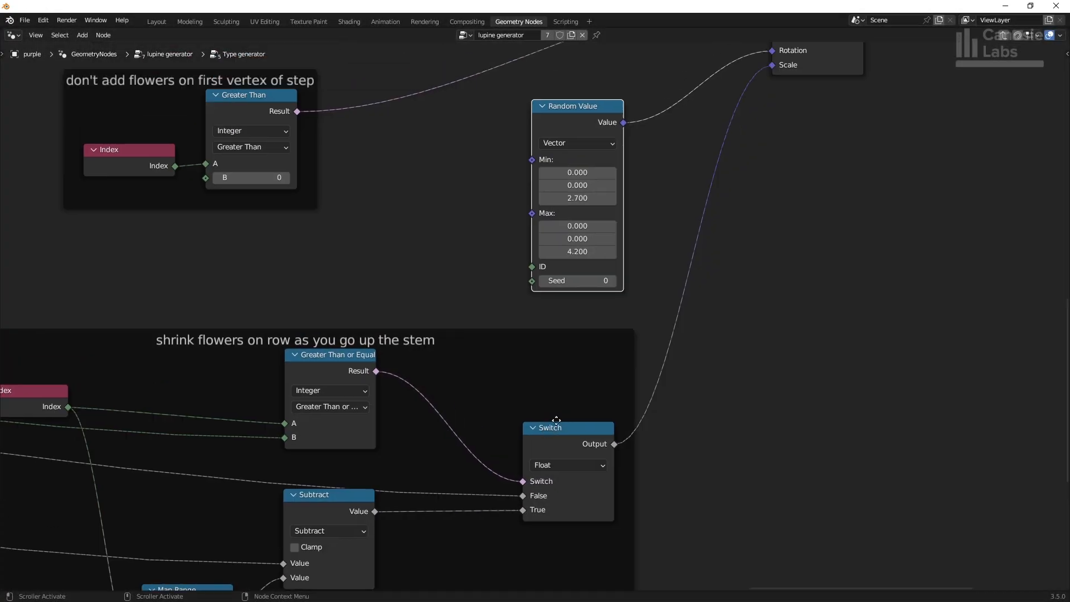
# - Examine the frame that skips flowers on the first vertex, and adjust the maximum Z rotation of the Random Value node
pyautogui.moveTo(513, 405); pyautogui.dragTo(564, 543, button='middle')
pyautogui.click(271, 207)
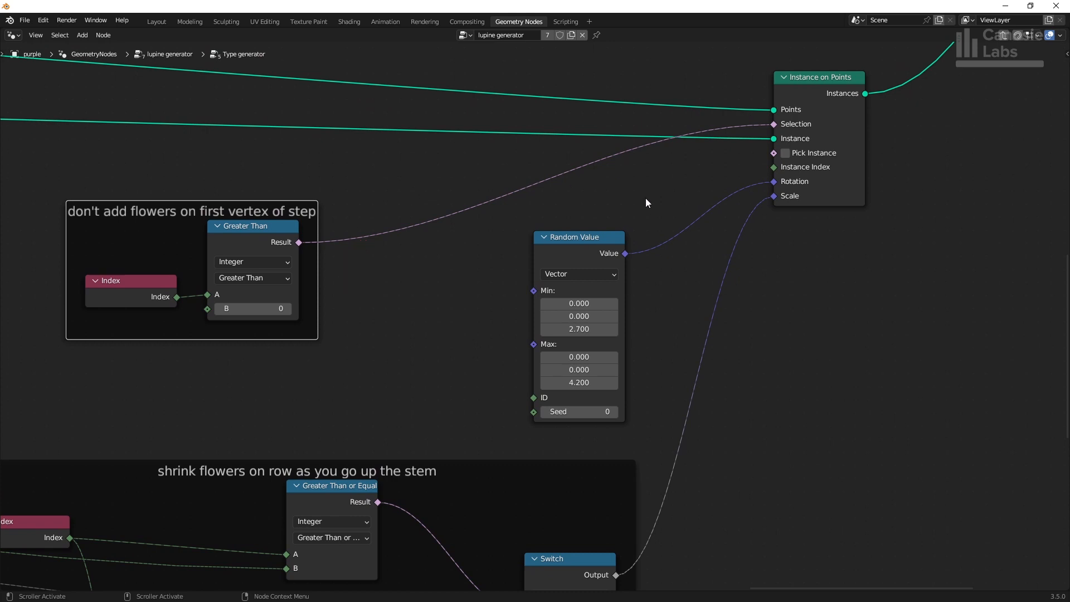
pyautogui.click(617, 236)
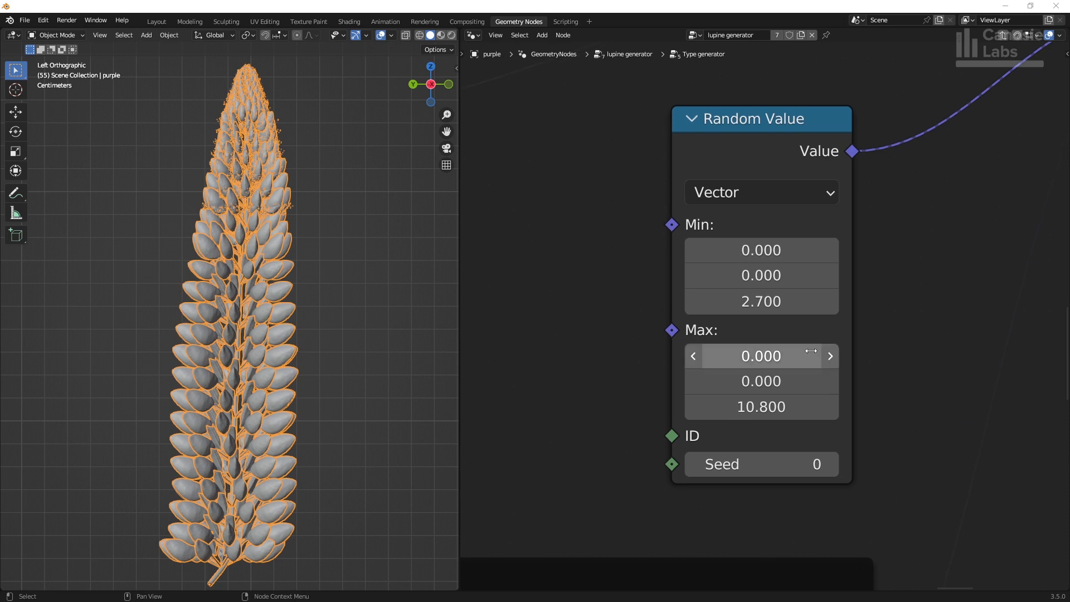
pyautogui.moveTo(759, 401)
pyautogui.mouseDown()
pyautogui.moveTo(701, 401)
pyautogui.moveTo(830, 401)
pyautogui.moveTo(715, 401)
pyautogui.moveTo(750, 401)
pyautogui.mouseUp()
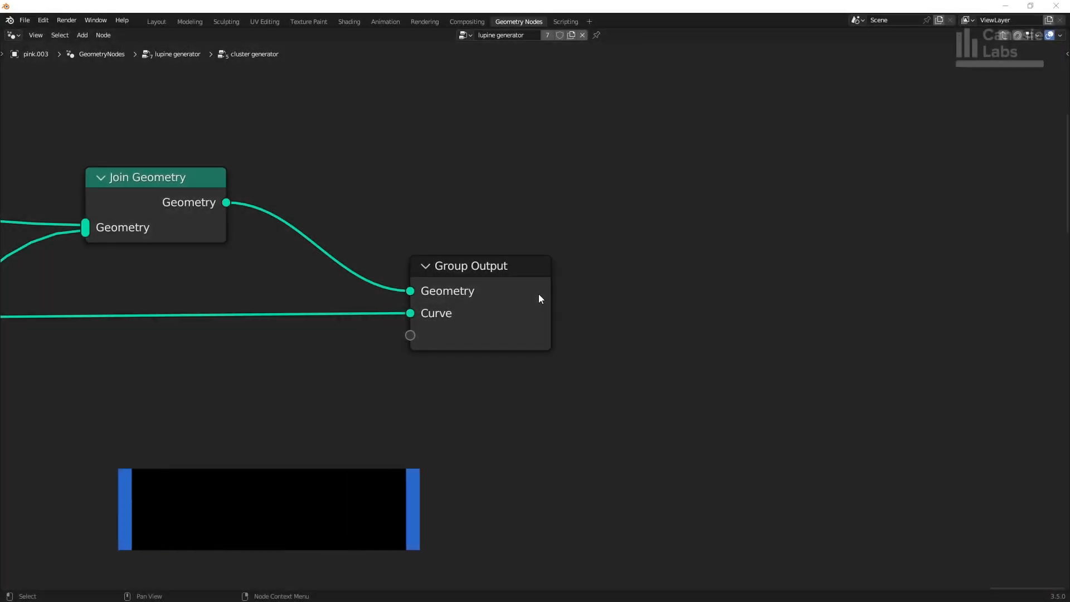
# - Trace the Curve output of the cluster generator group back to the Resample Curve node in the displace and resample frame
pyautogui.click(544, 294)
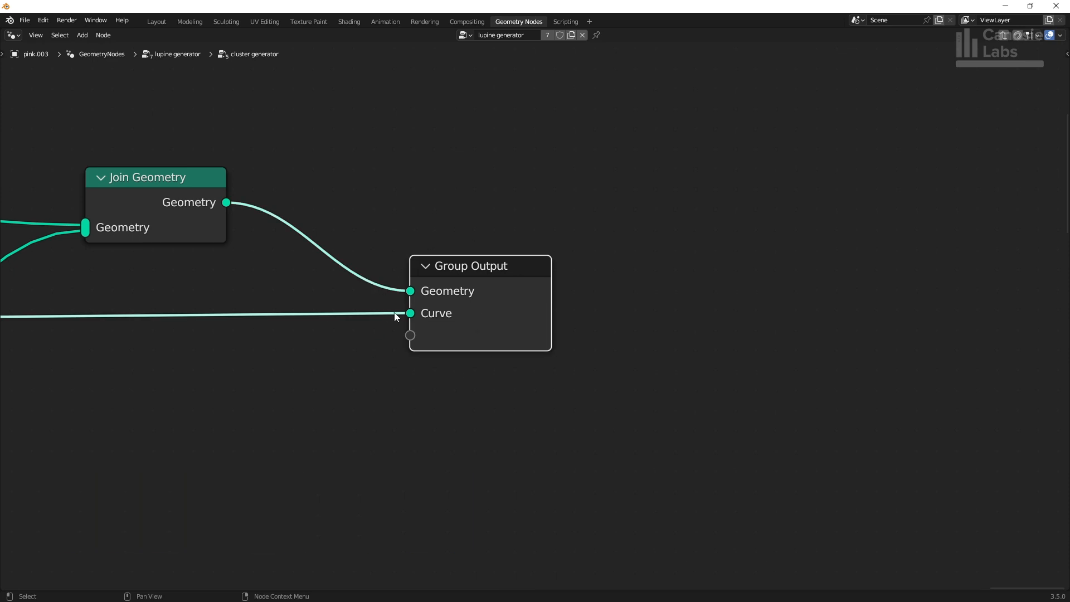
pyautogui.scroll(-4, 270, 348)
pyautogui.moveTo(236, 351); pyautogui.dragTo(669, 356, button='middle')
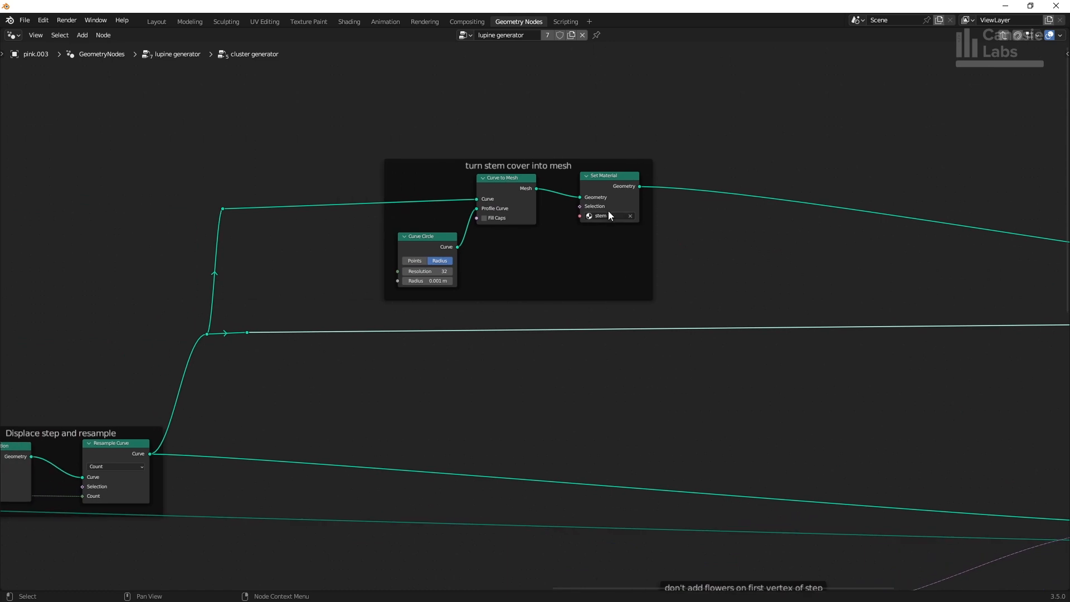
pyautogui.moveTo(220, 472); pyautogui.dragTo(606, 370, button='middle')
pyautogui.scroll(2, 607, 370)
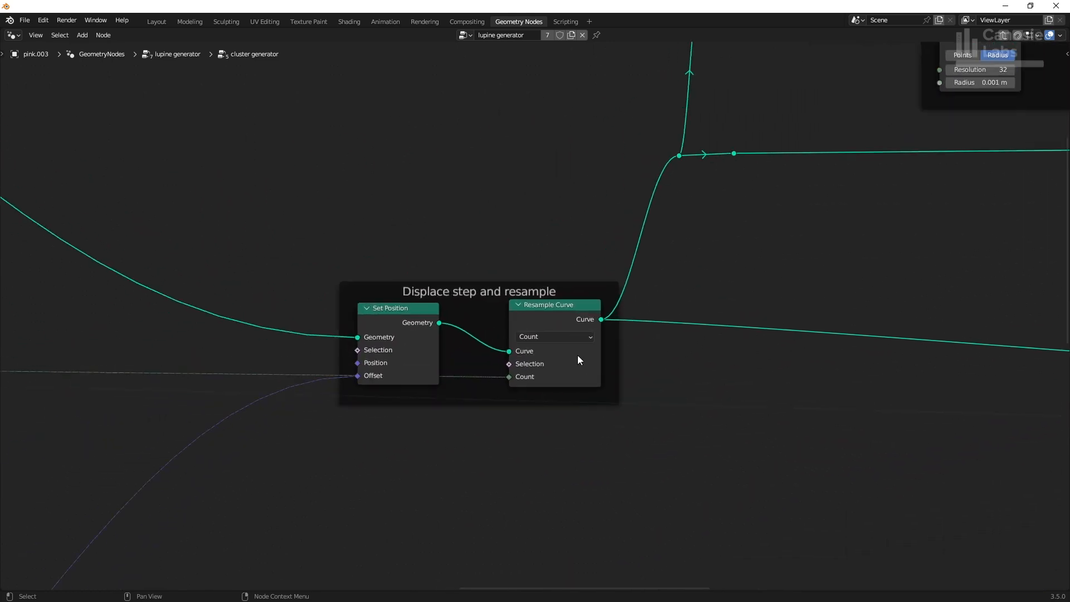
pyautogui.scroll(2, 577, 359)
pyautogui.click(587, 322)
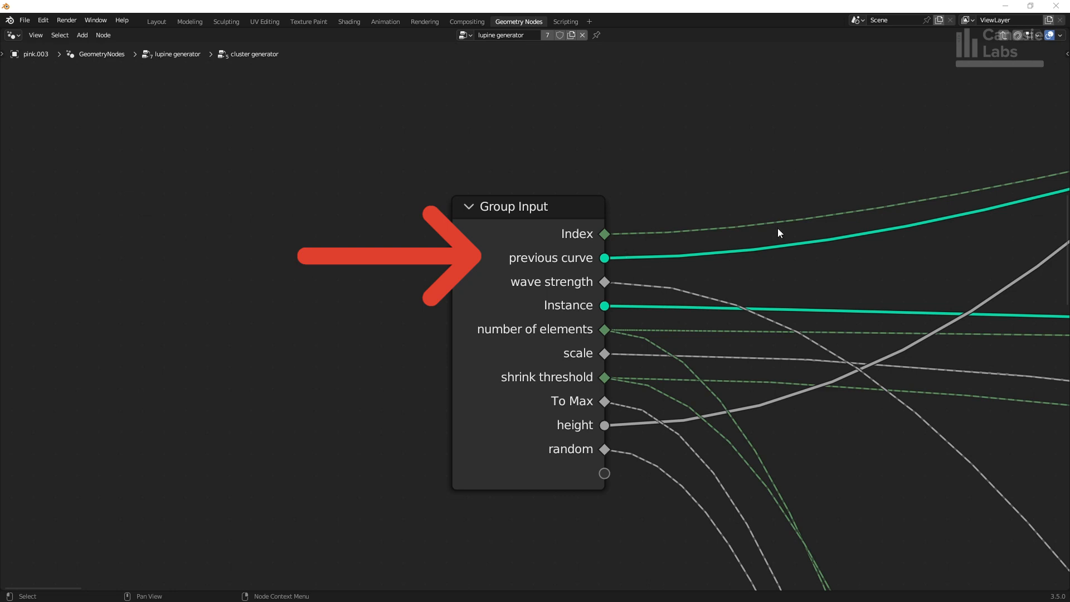
# - Follow the previous curve group input to the Sample Index node in the get position of previous stalk frame
pyautogui.moveTo(779, 233); pyautogui.dragTo(613, 341, button='middle')
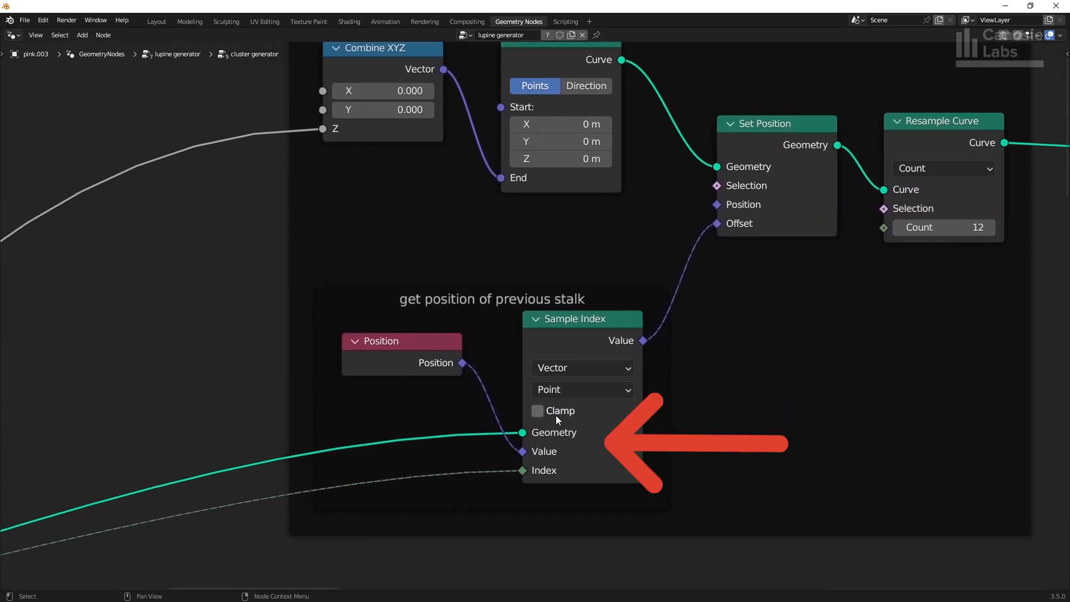
pyautogui.scroll(1, 548, 432)
pyautogui.click(547, 432)
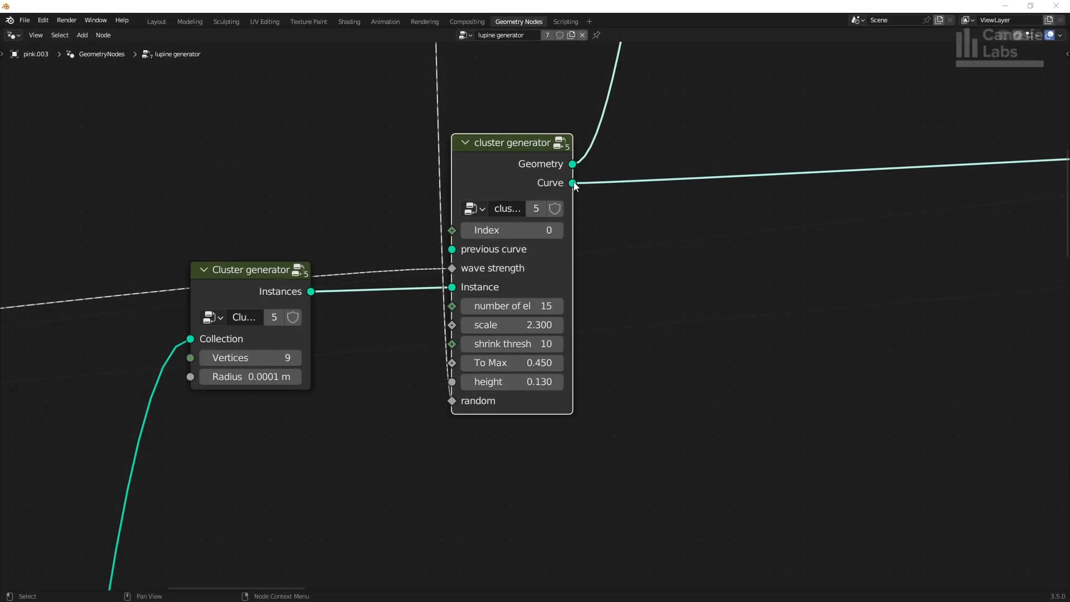
# - Follow the Curve output of each cluster generator to the previous curve input of the next one along the chain
pyautogui.scroll(-2, 556, 203)
pyautogui.moveTo(951, 172); pyautogui.dragTo(103, 230, button='middle')
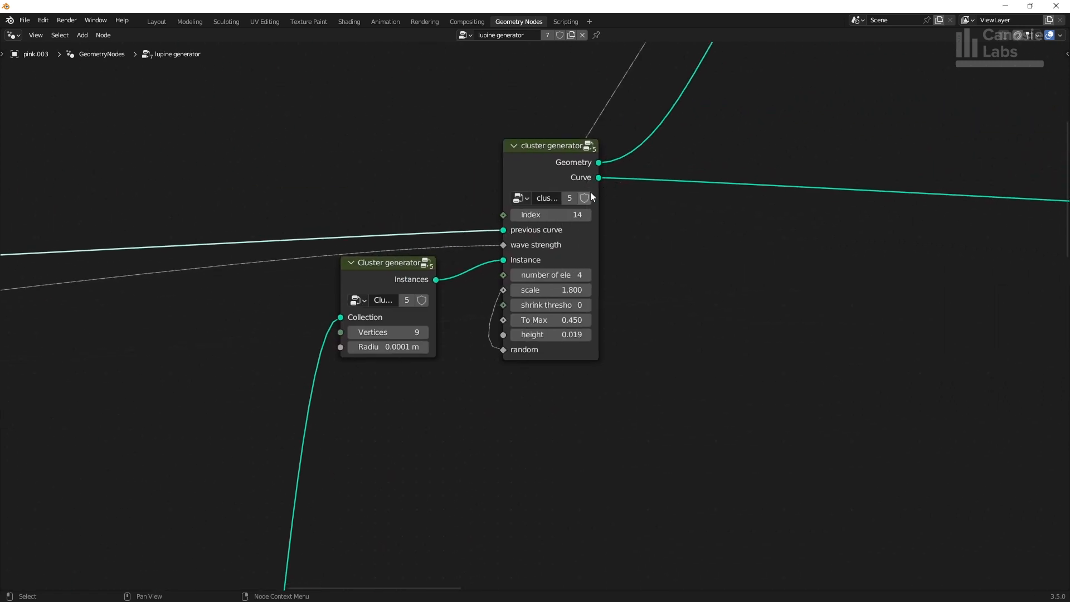
pyautogui.scroll(-3, 586, 186)
pyautogui.moveTo(1033, 216); pyautogui.dragTo(335, 226, button='middle')
pyautogui.scroll(3, 608, 235)
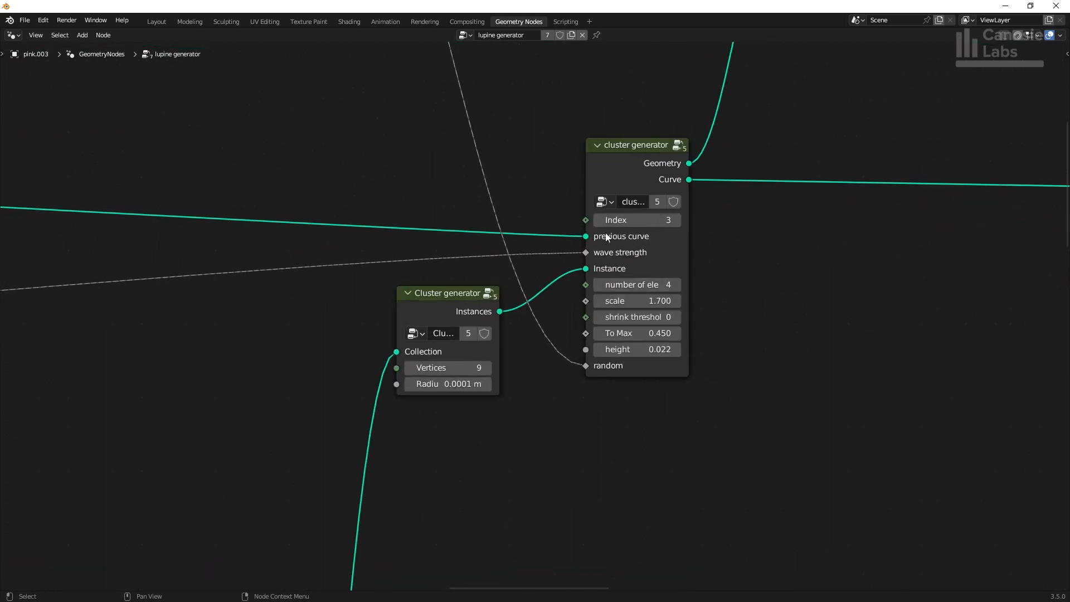
pyautogui.scroll(-7, 780, 184)
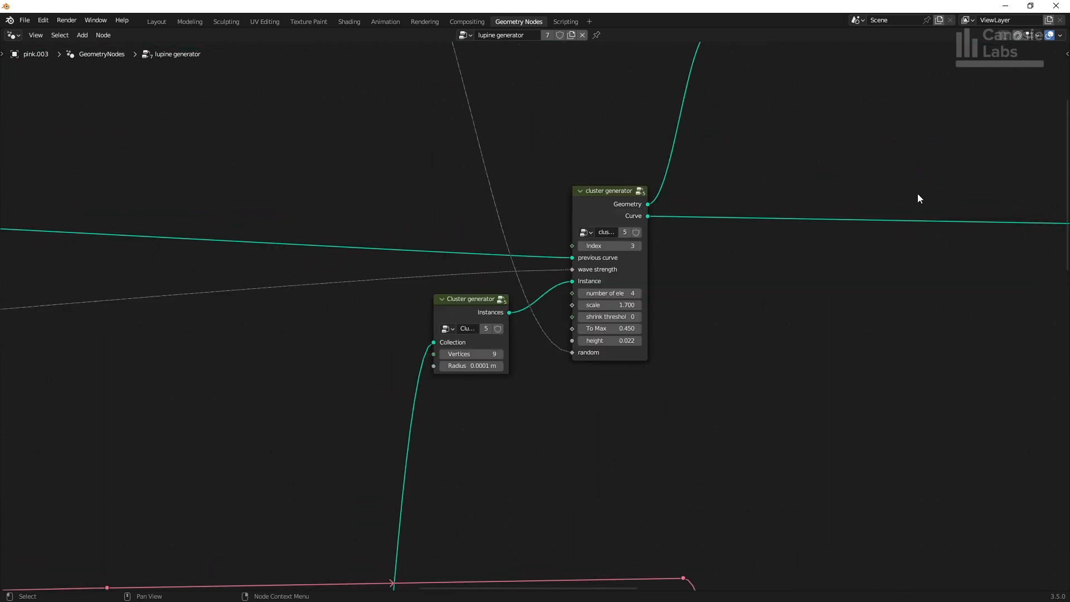
pyautogui.moveTo(926, 215); pyautogui.dragTo(277, 230, button='middle')
pyautogui.scroll(2, 532, 271)
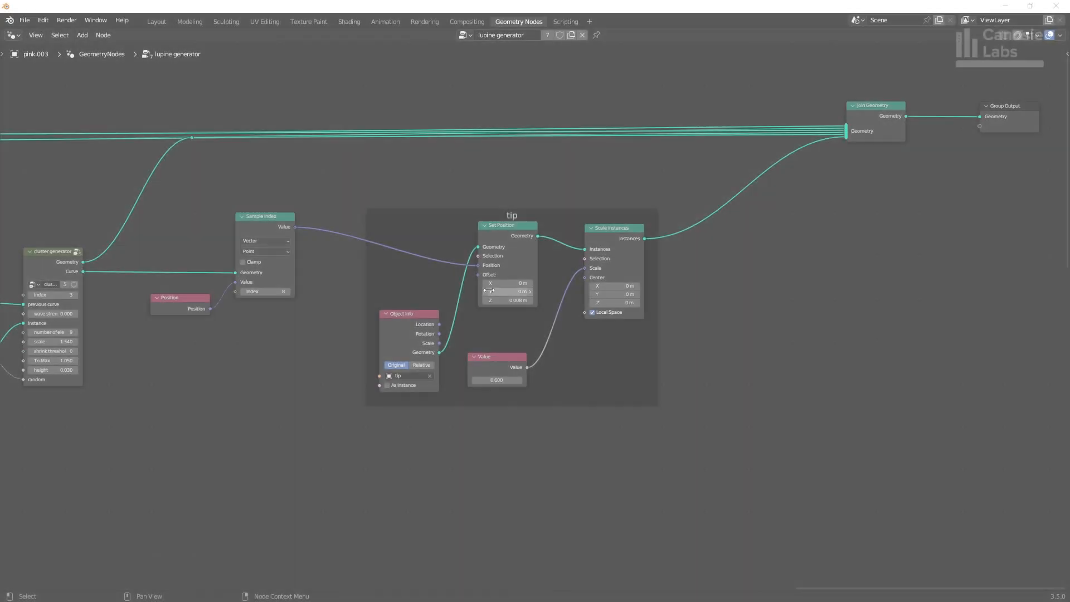
# - Examine the nodes in the tip frame, and inspect the tip mesh and the top of the flower from several angles
pyautogui.scroll(1, 477, 297)
pyautogui.scroll(2, 477, 297)
pyautogui.moveTo(470, 307); pyautogui.dragTo(515, 306, button='middle')
pyautogui.scroll(1, 515, 306)
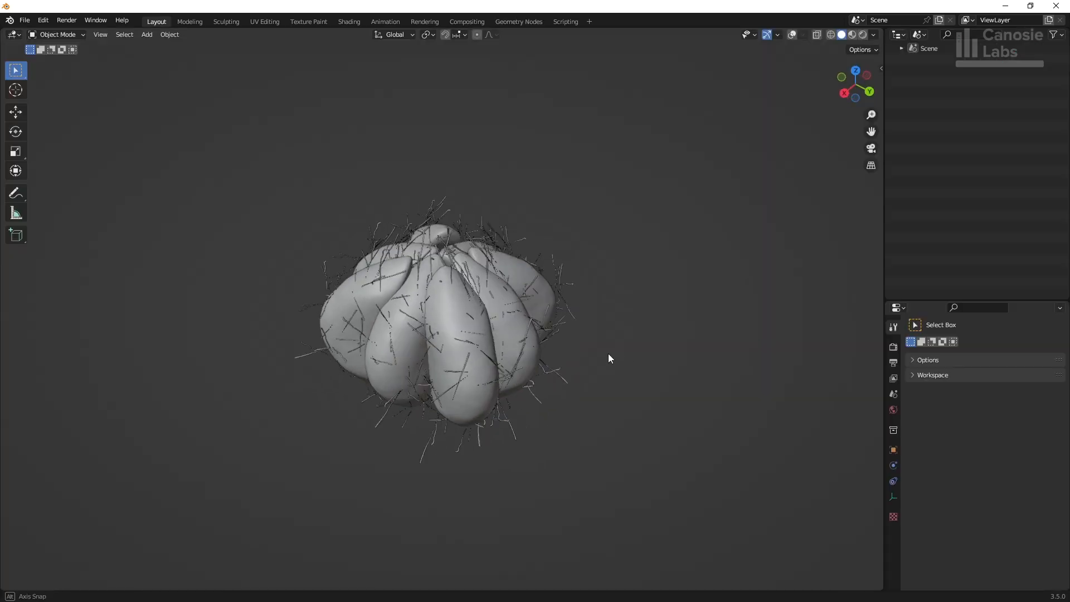
pyautogui.moveTo(607, 357); pyautogui.dragTo(473, 363, button='middle')
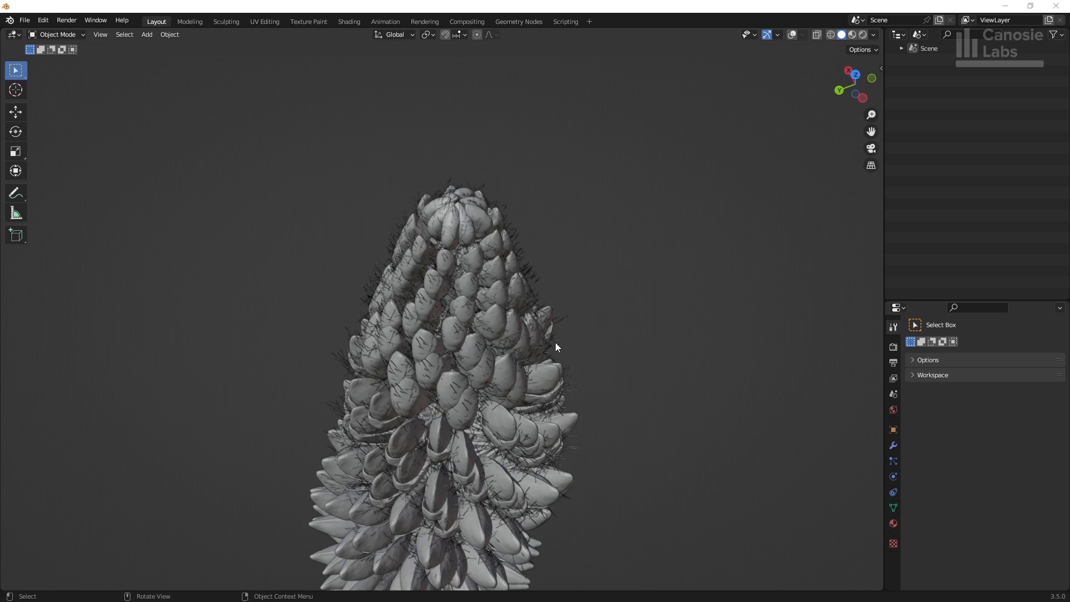
pyautogui.moveTo(555, 342)
pyautogui.mouseDown(button='middle')
pyautogui.moveTo(525, 347)
pyautogui.moveTo(564, 353)
pyautogui.mouseUp(button='middle')
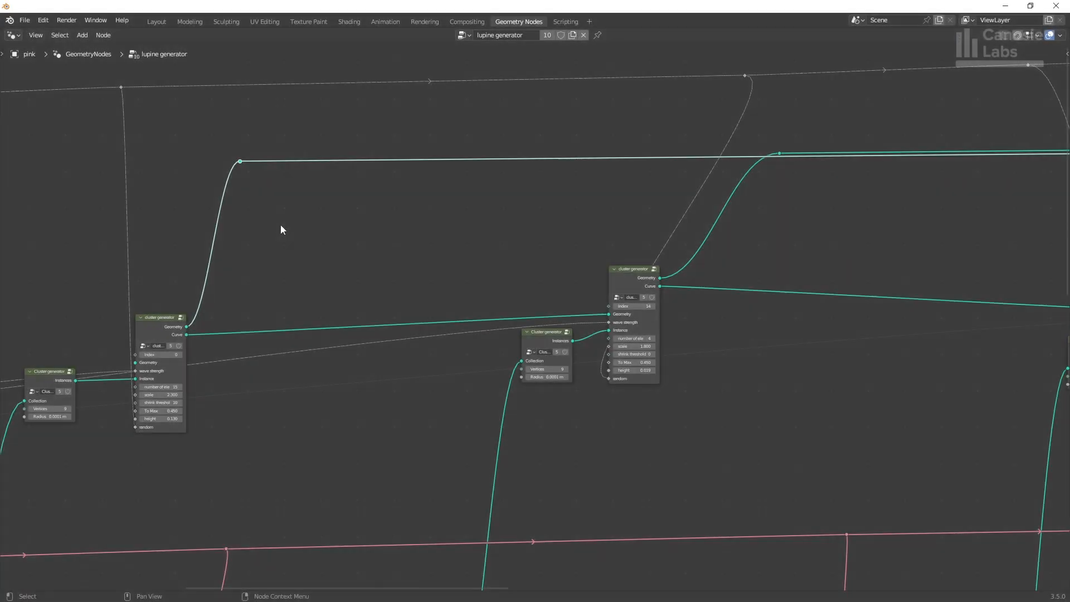
# - Add the geometry reroutes along the cluster generator chain to the selection and link the geometry into the Join Geometry node
pyautogui.moveTo(279, 225); pyautogui.dragTo(463, 234, button='middle')
pyautogui.moveTo(446, 139); pyautogui.dragTo(521, 207)
pyautogui.keyDown('shift'); pyautogui.moveTo(791, 240); pyautogui.dragTo(321, 270, button='middle'); pyautogui.keyUp('shift')
pyautogui.keyDown('shift'); pyautogui.moveTo(457, 176); pyautogui.dragTo(544, 237); pyautogui.keyUp('shift')
pyautogui.keyDown('shift'); pyautogui.moveTo(881, 258); pyautogui.dragTo(346, 289, button='middle'); pyautogui.keyUp('shift')
pyautogui.keyDown('shift'); pyautogui.moveTo(526, 190); pyautogui.dragTo(613, 258); pyautogui.keyUp('shift')
pyautogui.keyDown('shift'); pyautogui.moveTo(891, 257); pyautogui.dragTo(454, 239, button='middle'); pyautogui.keyUp('shift')
pyautogui.keyDown('shift'); pyautogui.moveTo(975, 289); pyautogui.dragTo(664, 289, button='middle'); pyautogui.keyUp('shift')
pyautogui.scroll(3, 664, 295)
pyautogui.keyDown('shift'); pyautogui.moveTo(720, 235); pyautogui.dragTo(357, 351); pyautogui.keyUp('shift')
pyautogui.keyDown('shift'); pyautogui.moveTo(896, 399); pyautogui.dragTo(705, 454, button='middle'); pyautogui.keyUp('shift')
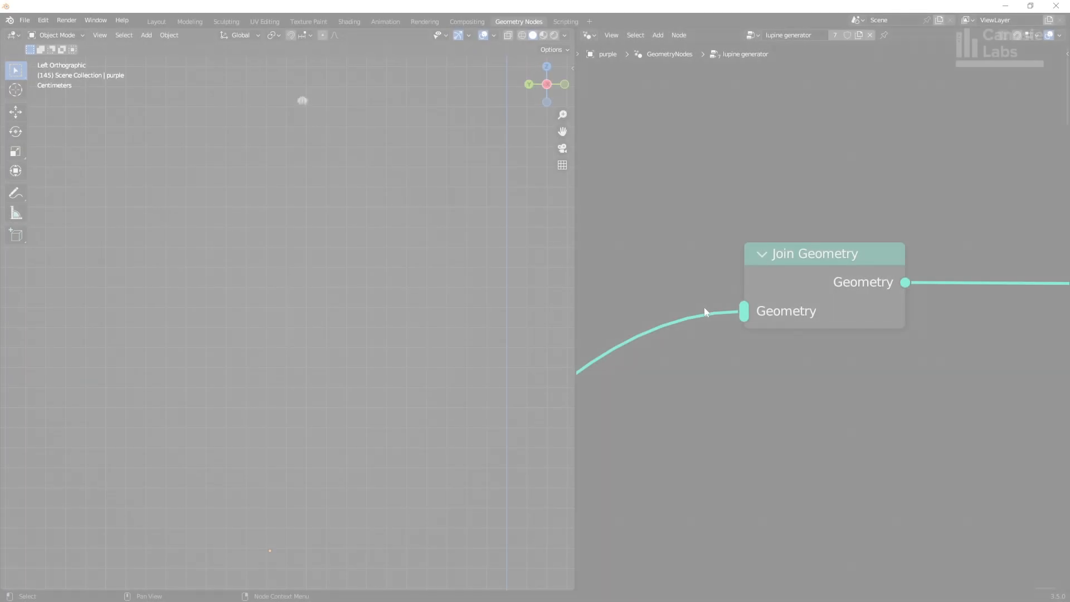
pyautogui.moveTo(704, 307); pyautogui.dragTo(738, 311)
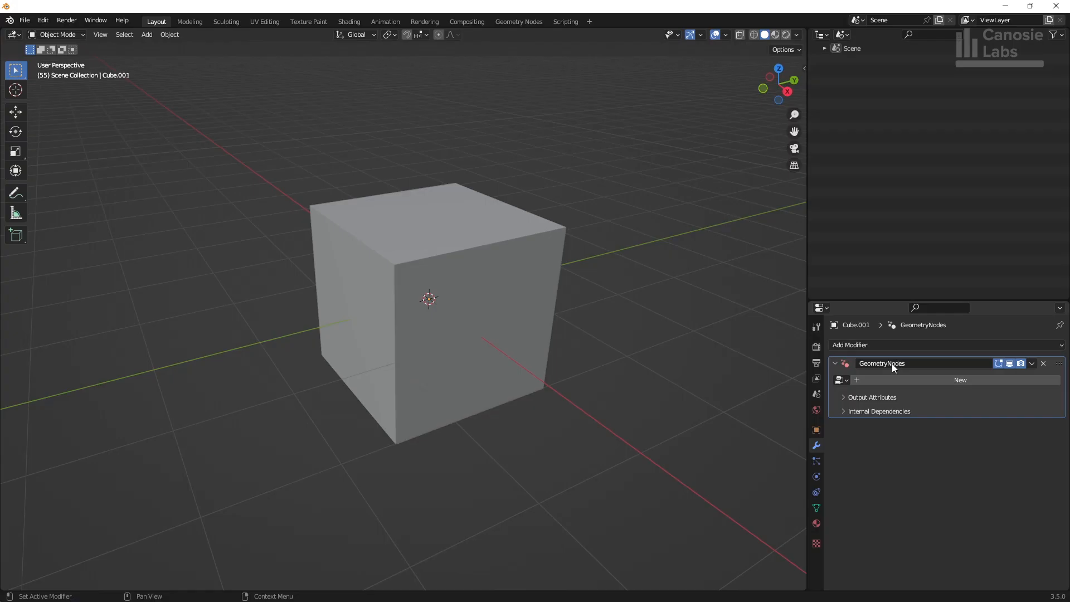
# - Assign the lupine generator node group to the cube's geometry nodes modifier
pyautogui.click(841, 379)
pyautogui.click(869, 427)
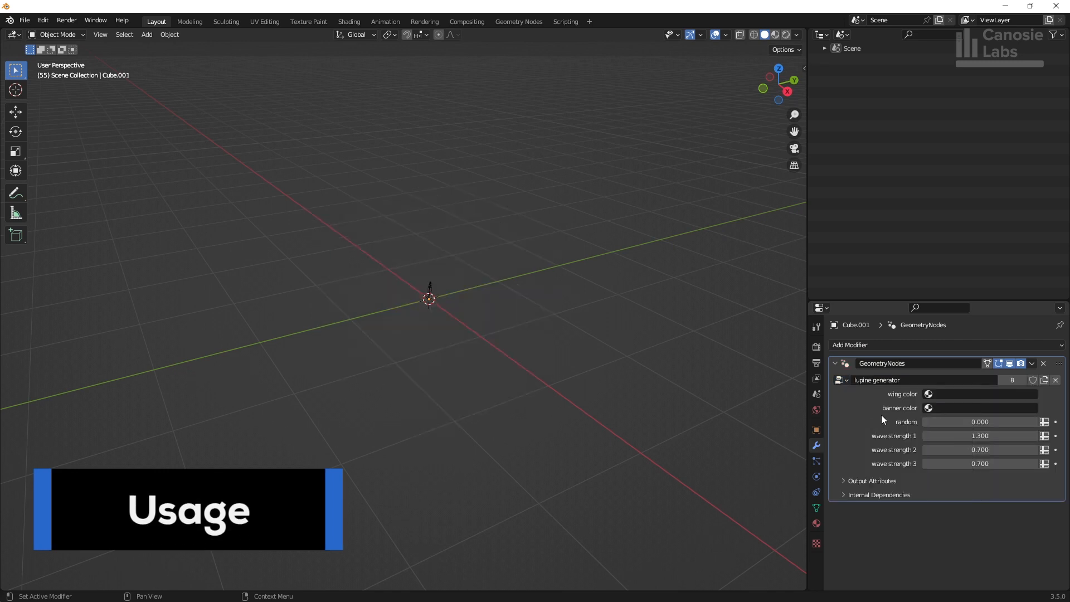
pyautogui.press('KP_3')
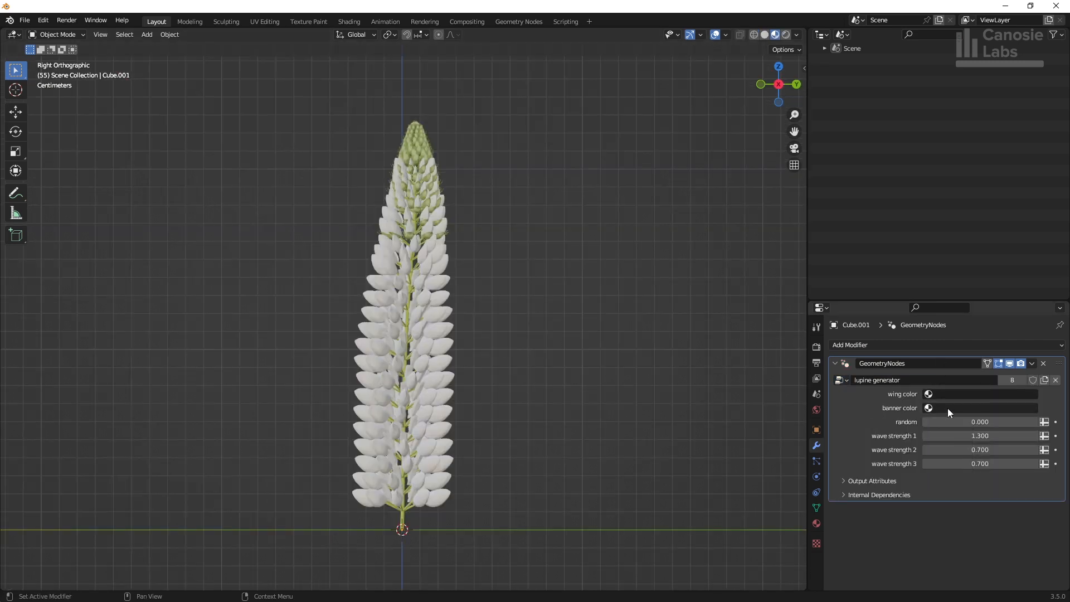
# - Set the modifier's wing color to the pink material and its banner color to banner petal pink
pyautogui.click(946, 395)
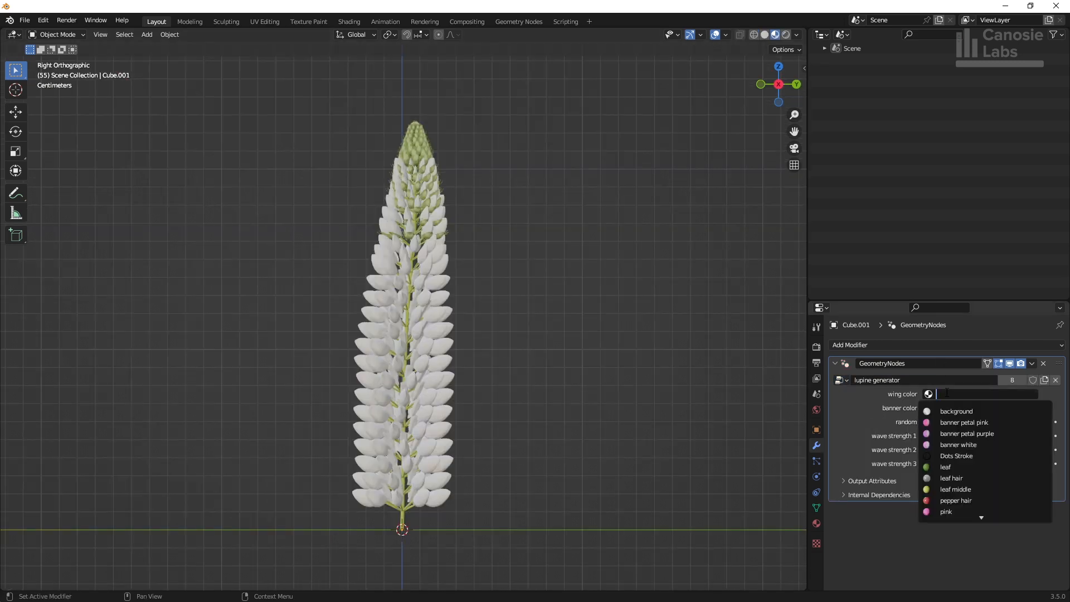
pyautogui.click(946, 512)
pyautogui.click(945, 409)
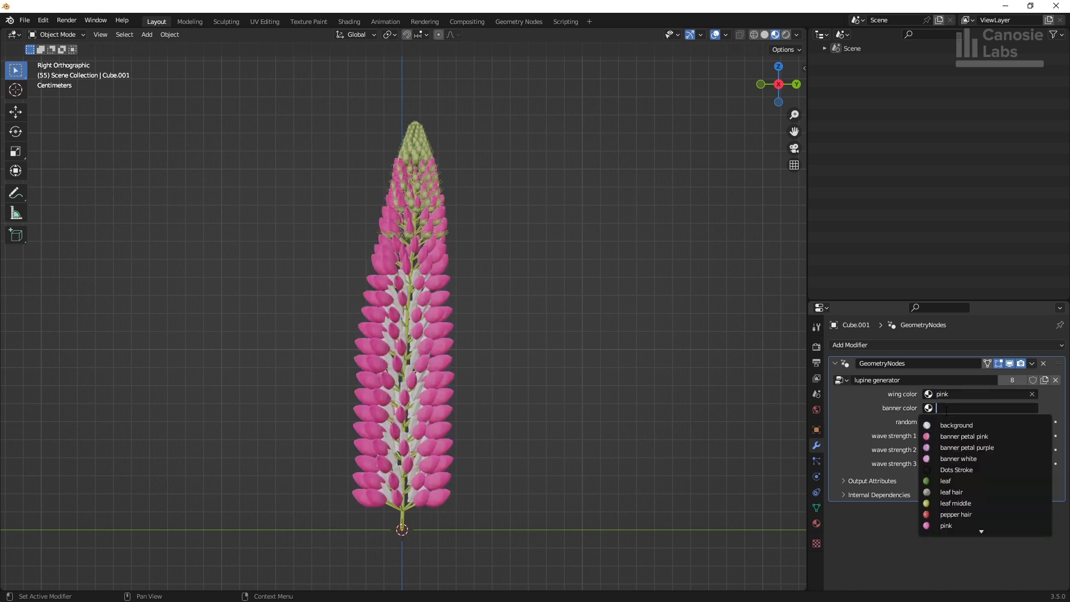
pyautogui.click(956, 440)
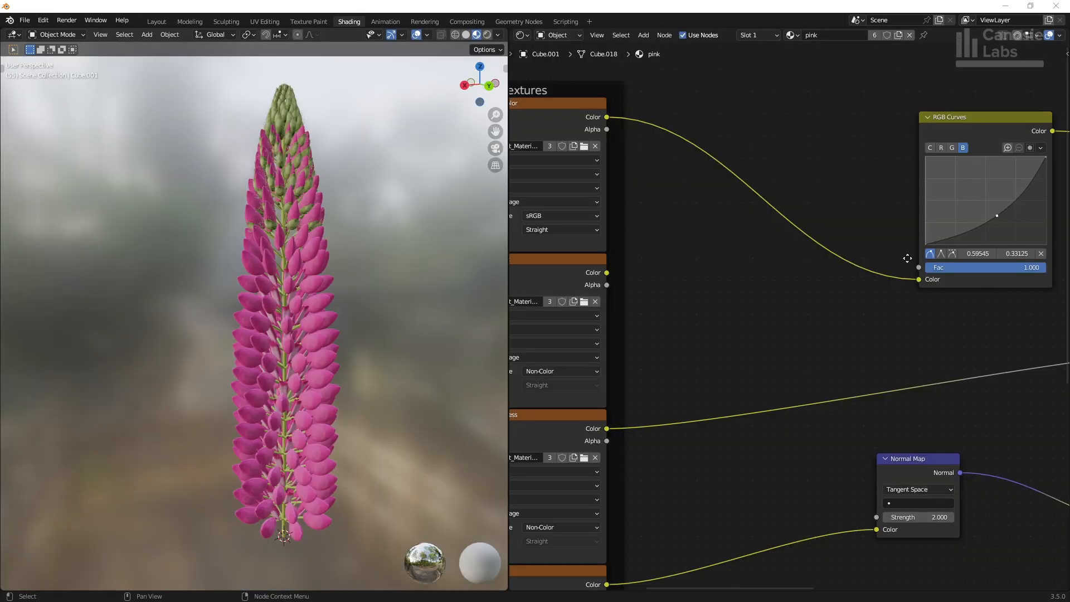
# - Reshape the blue channel curve of the pink material's RGB Curves node, moving its point to about 0.618, 0.288
pyautogui.moveTo(908, 256); pyautogui.dragTo(770, 268, button='middle')
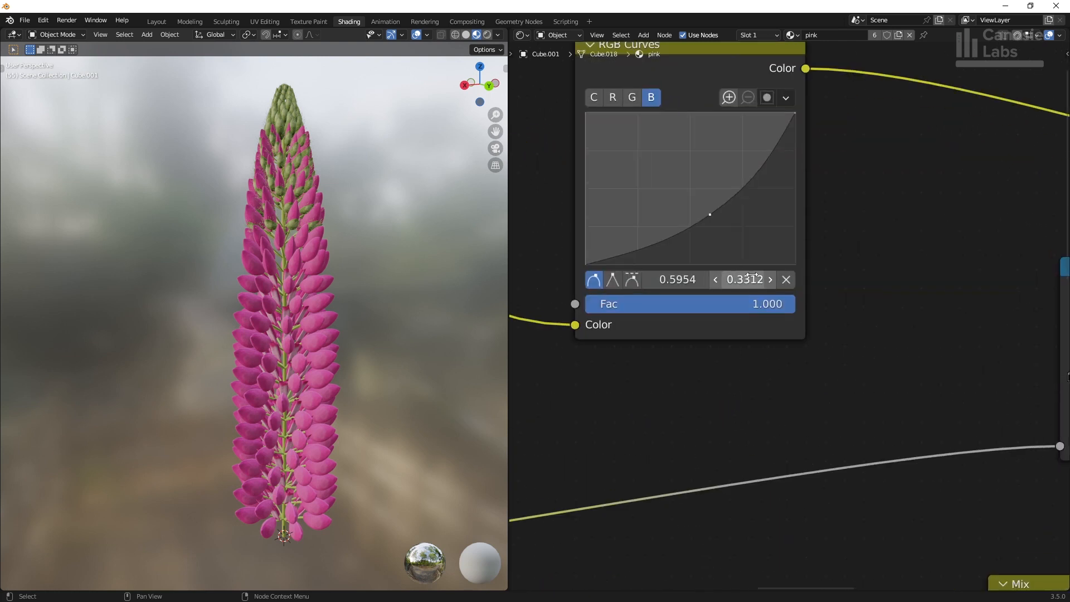
pyautogui.moveTo(750, 275); pyautogui.dragTo(819, 346, button='middle')
pyautogui.moveTo(780, 286)
pyautogui.mouseDown()
pyautogui.moveTo(765, 278)
pyautogui.moveTo(804, 299)
pyautogui.moveTo(794, 262)
pyautogui.moveTo(794, 291)
pyautogui.mouseUp()
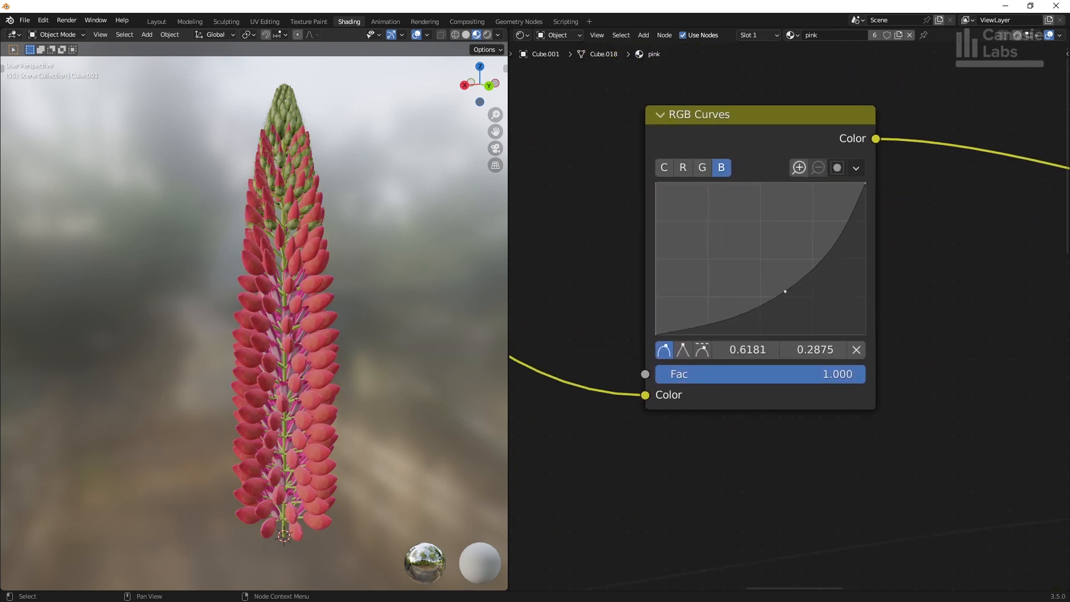
# - Reshape the red channel curve and lower the combined curve in the pink material's RGB Curves node
pyautogui.click(683, 167)
pyautogui.moveTo(729, 218); pyautogui.dragTo(828, 239)
pyautogui.click(664, 167)
pyautogui.moveTo(828, 238); pyautogui.dragTo(827, 297)
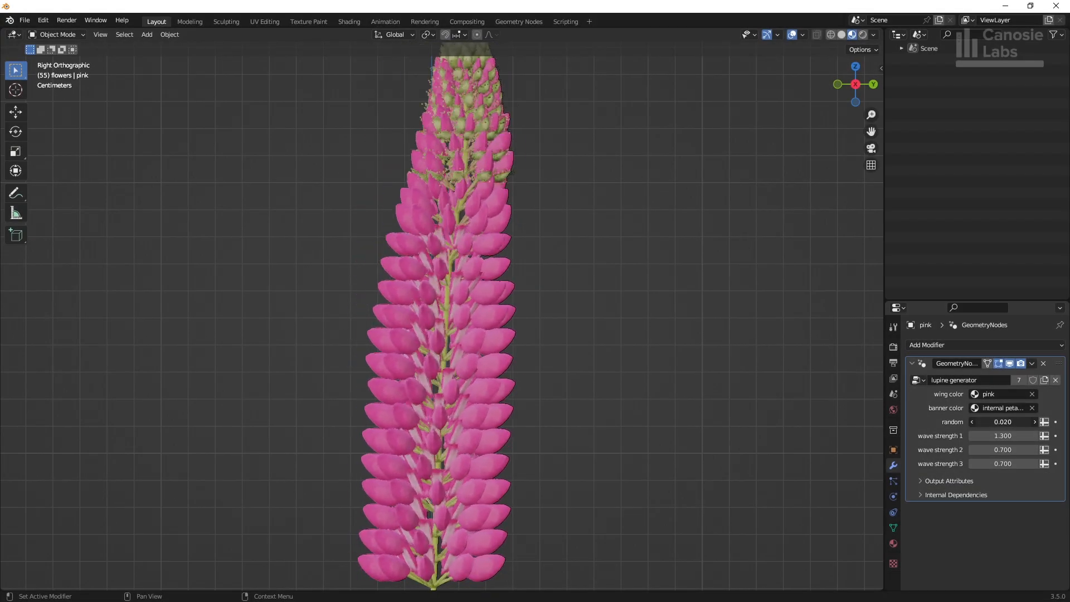
# - Adjust the random value in the pink flower's lupine generator modifier
pyautogui.moveTo(1003, 422); pyautogui.dragTo(986, 464)
pyautogui.press('Return')
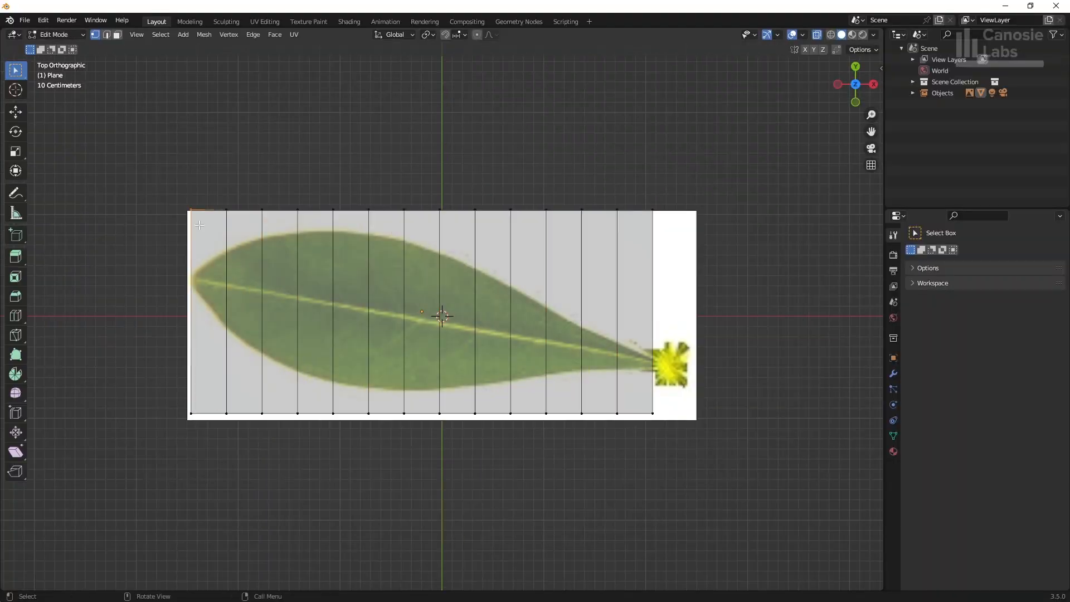
# - Move the plane's vertices at the leaf-tip end, including the next one on the upper edge, onto the reference leaf's outline
pyautogui.press('g')
pyautogui.click(200, 287)
pyautogui.click(195, 409)
pyautogui.press('g')
pyautogui.click(195, 283)
pyautogui.click(234, 220)
pyautogui.press('g')
pyautogui.click(239, 294)
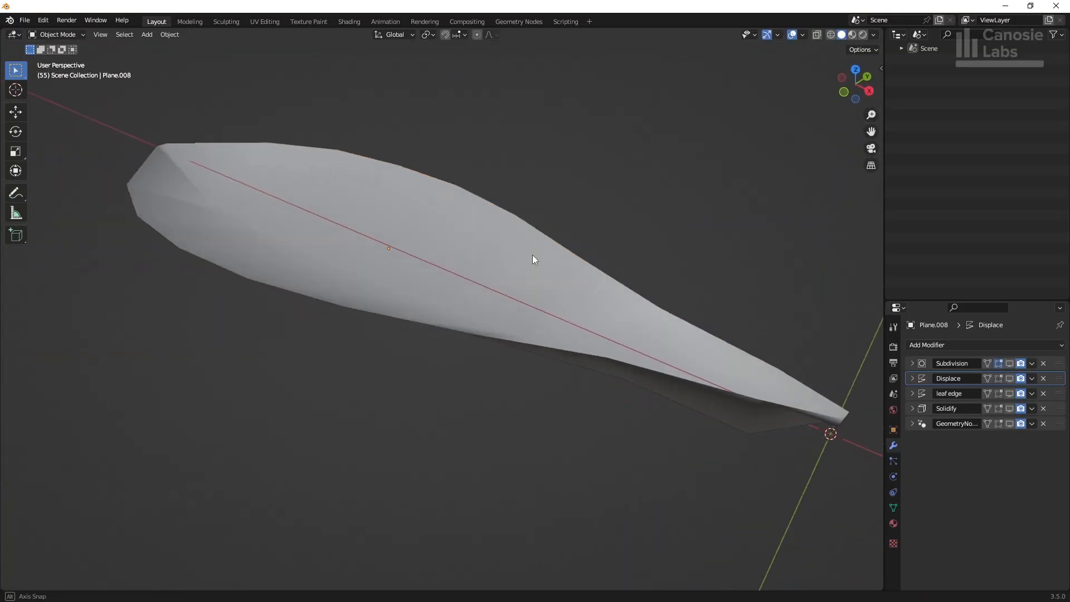
# - Show the leaf's Subdivision, Displace, leaf edge, Solidify and geometry nodes modifiers in the viewport, and inspect the four leaf variants
pyautogui.moveTo(532, 255); pyautogui.dragTo(544, 260, button='middle')
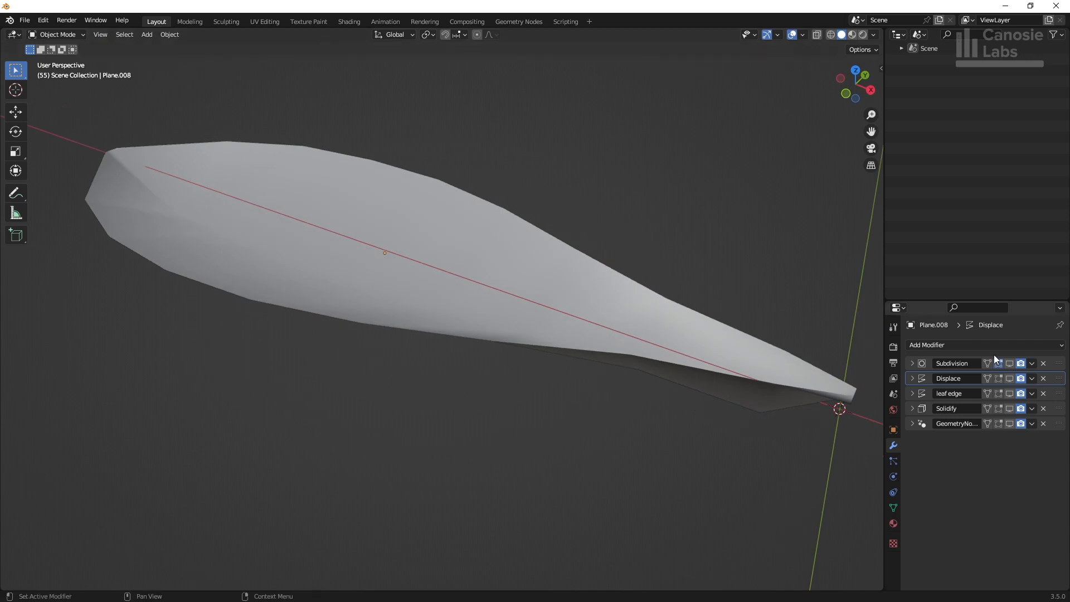
pyautogui.moveTo(1010, 363); pyautogui.dragTo(1013, 375)
pyautogui.click(1014, 411)
pyautogui.moveTo(736, 245); pyautogui.dragTo(721, 253, button='middle')
pyautogui.click(1014, 423)
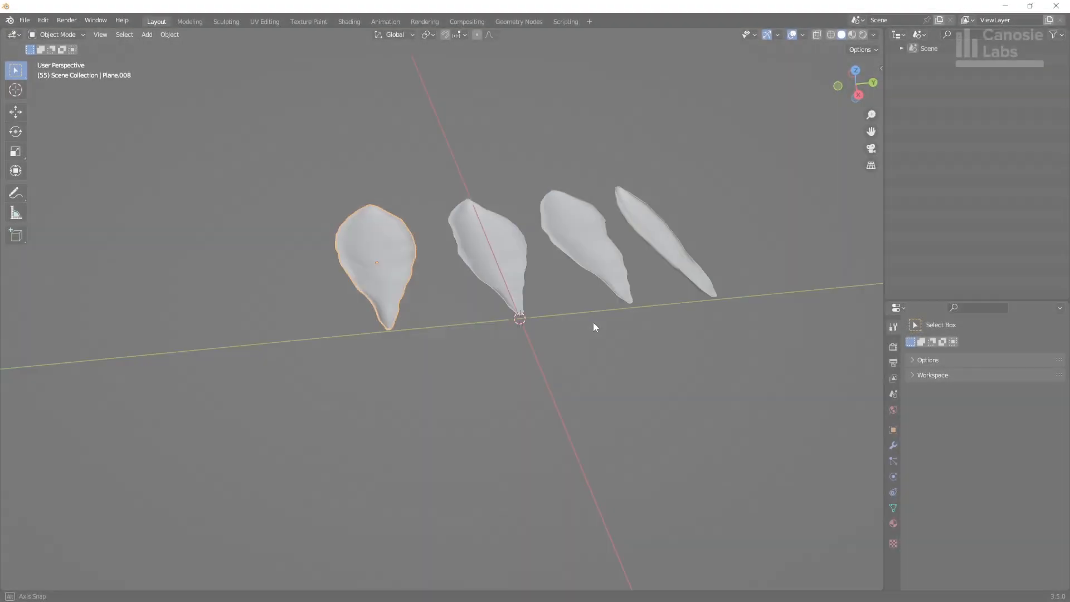
pyautogui.moveTo(593, 323); pyautogui.dragTo(536, 332, button='middle')
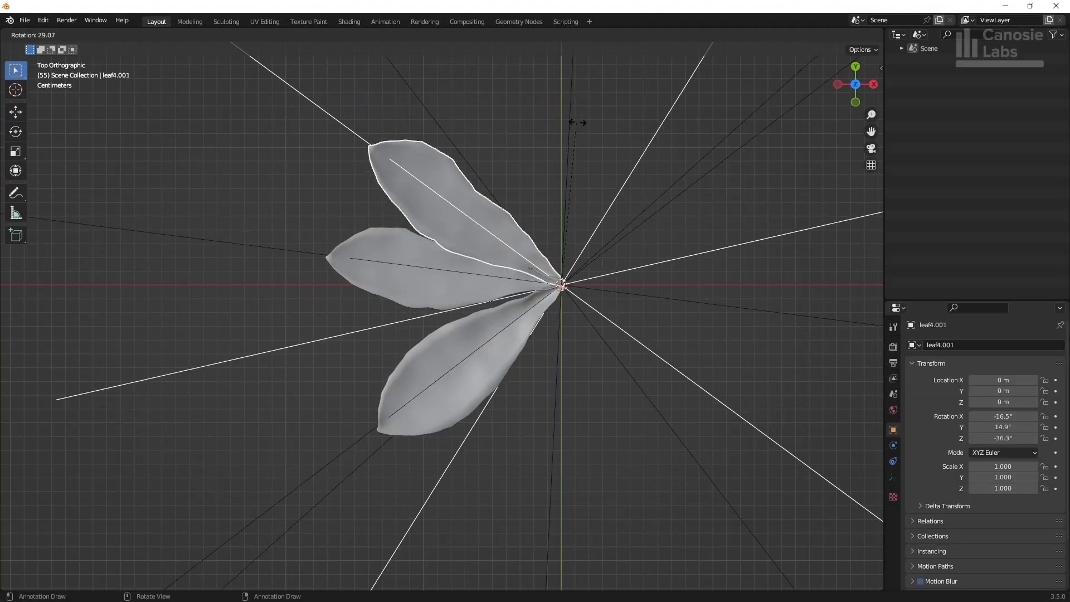
# - Rotate the upper leaf clear of its neighbour, and duplicate the lower-left leaf with a -136° rotation to the opposite side
pyautogui.click(605, 149)
pyautogui.click(523, 336)
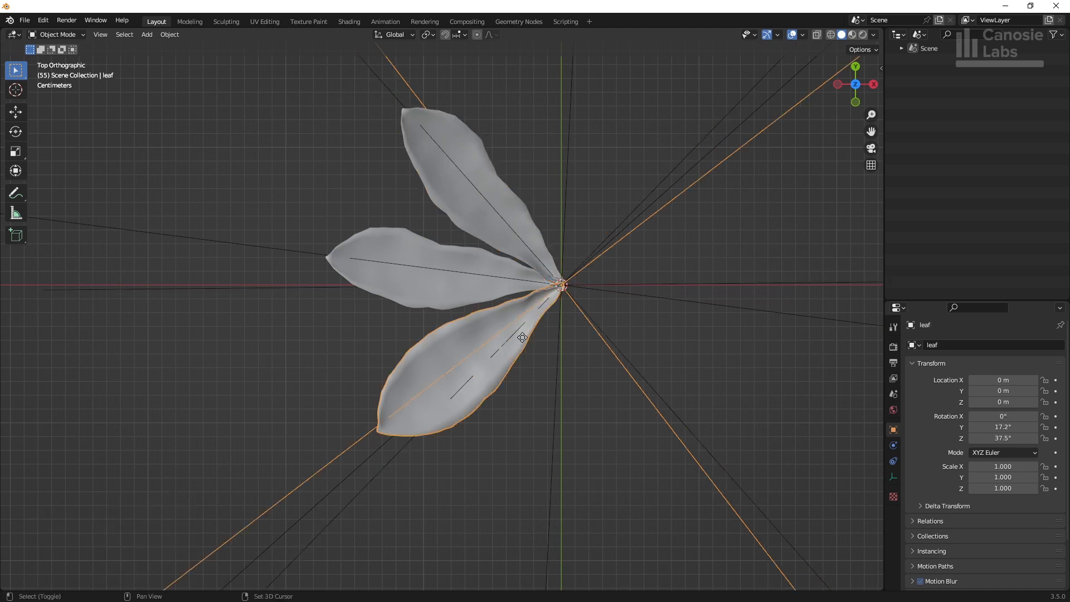
pyautogui.hotkey('shift', 'd')
pyautogui.press('r')
pyautogui.click(522, 193)
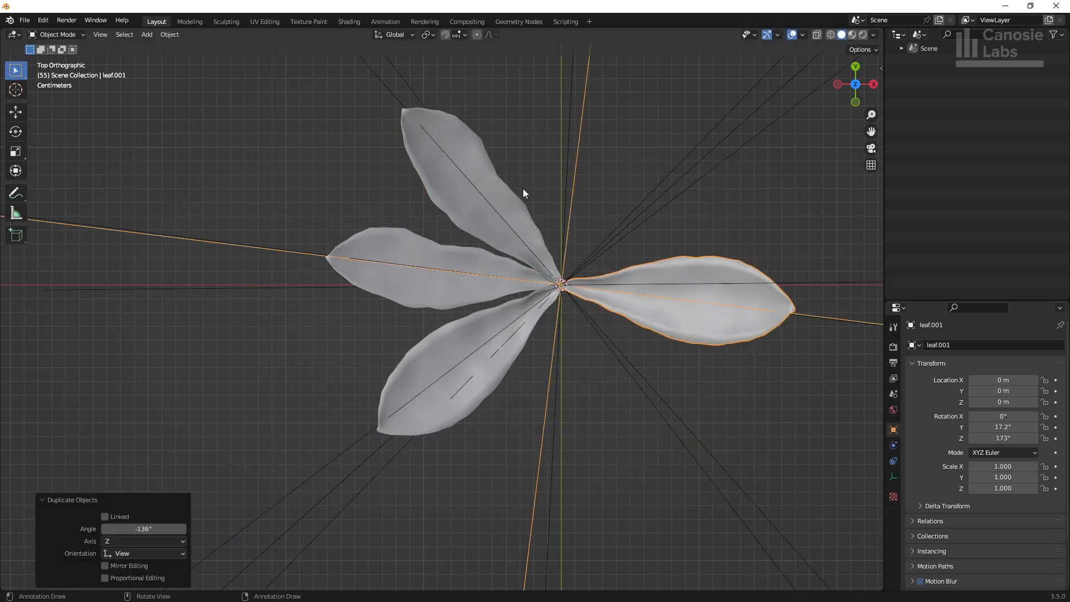
# - Duplicate the upper-left leaf and rotate the copy about 216° so it points down the Y axis
pyautogui.click(480, 166)
pyautogui.hotkey('shift', 'd')
pyautogui.press('r')
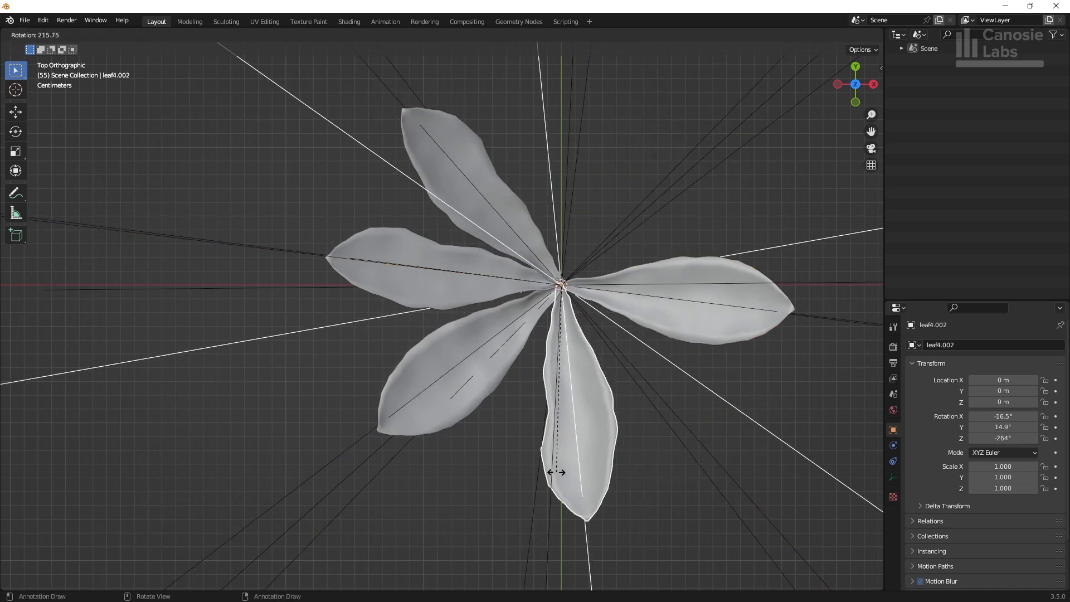
pyautogui.click(555, 472)
# - Duplicate the right-hand leaf and rotate it to point up the Y axis, and place a rotated copy of the upper-left leaf beside it
pyautogui.click(704, 292)
pyautogui.hotkey('shift', 'd')
pyautogui.press('r')
pyautogui.click(569, 115)
pyautogui.click(453, 146)
pyautogui.hotkey('shift', 'd')
pyautogui.press('r')
pyautogui.click(698, 185)
# - Rotate the bottom leaf 12.3°, and duplicate the right-hand leaf, turning the copy about 47° to fill the lower-right gap
pyautogui.click(584, 473)
pyautogui.press('r')
pyautogui.click(545, 474)
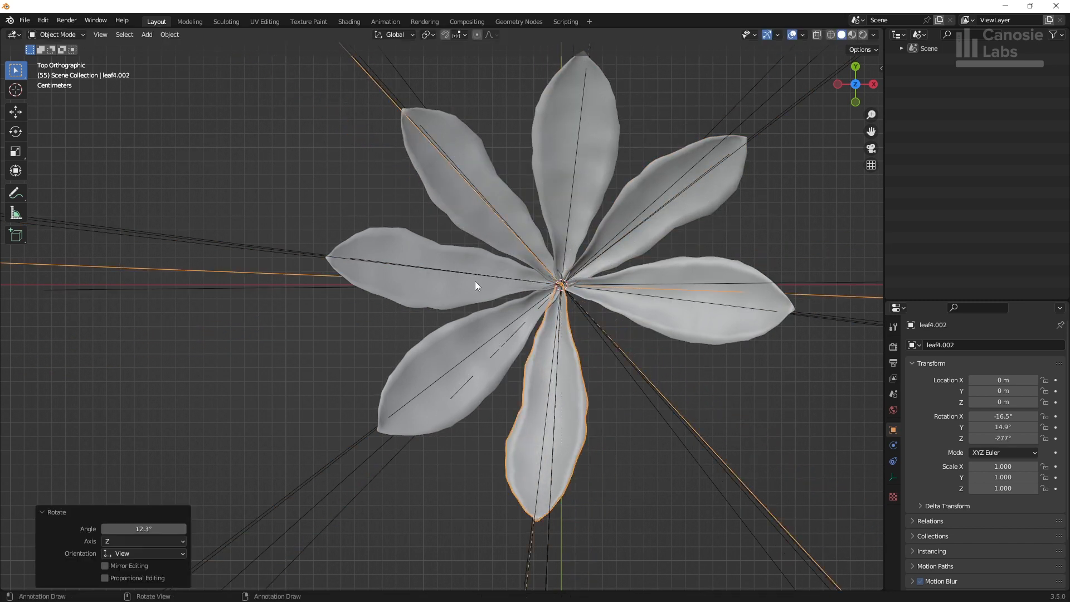
pyautogui.click(713, 314)
pyautogui.hotkey('shift', 'd')
pyautogui.press('r')
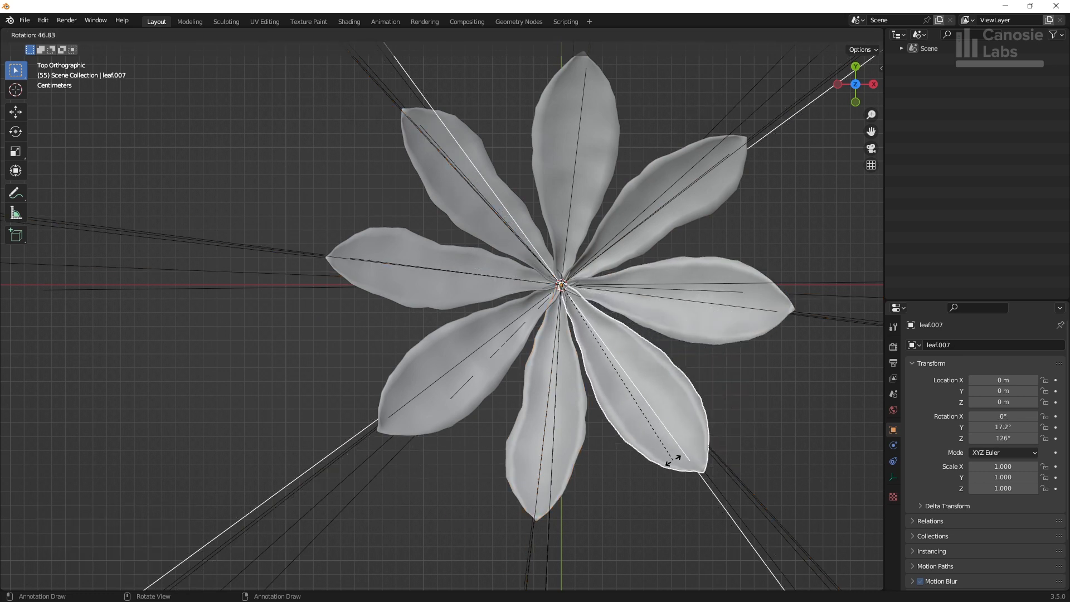
pyautogui.click(676, 454)
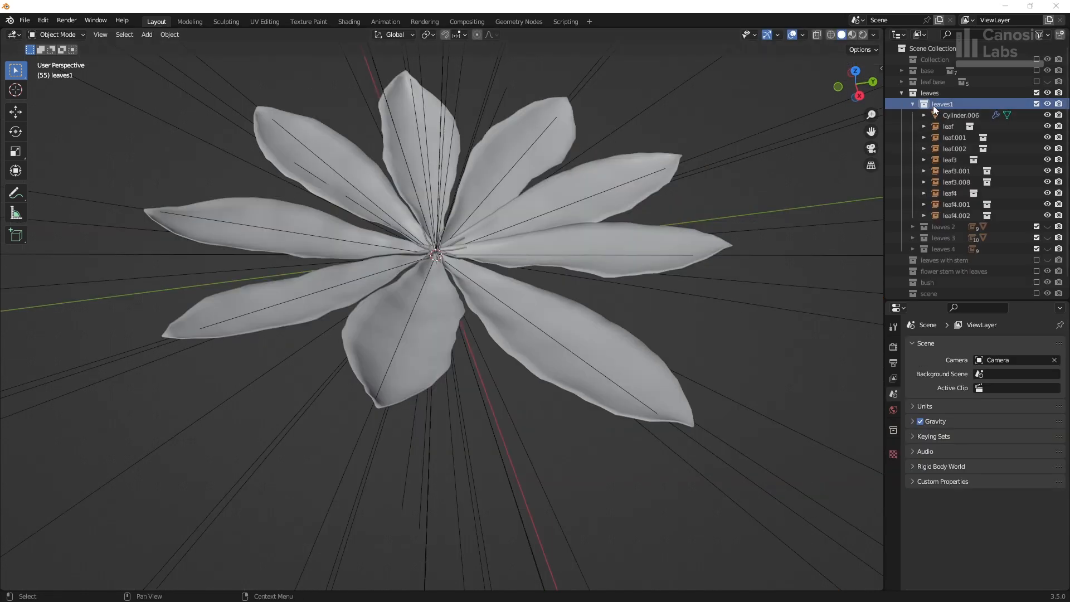
# - Open the options of the leaves1 collection, and inspect the four leaf cluster variants
pyautogui.rightClick(932, 105)
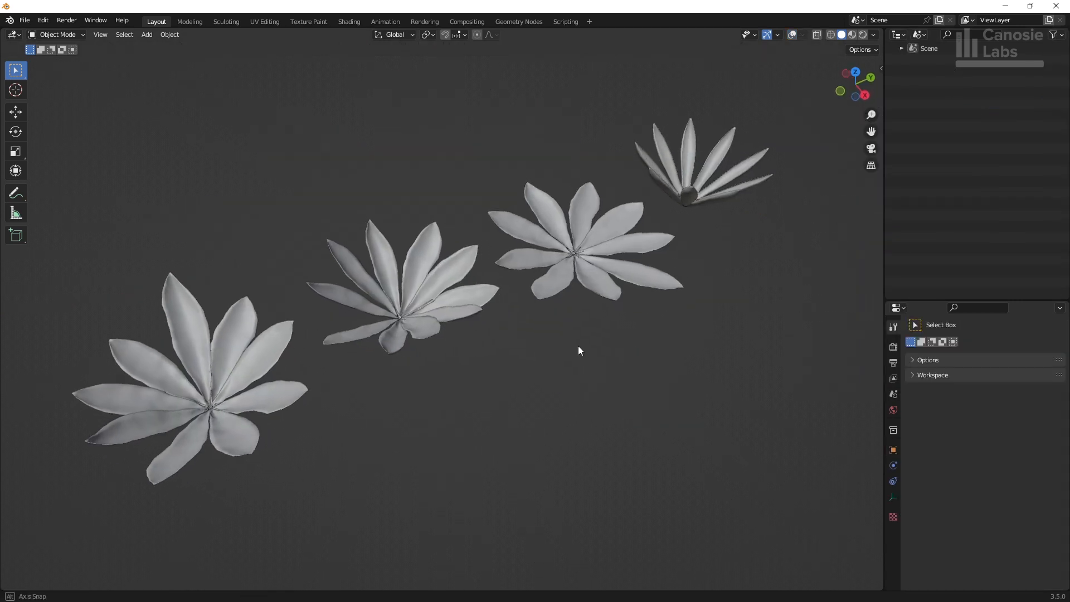
pyautogui.moveTo(578, 346); pyautogui.dragTo(542, 351, button='middle')
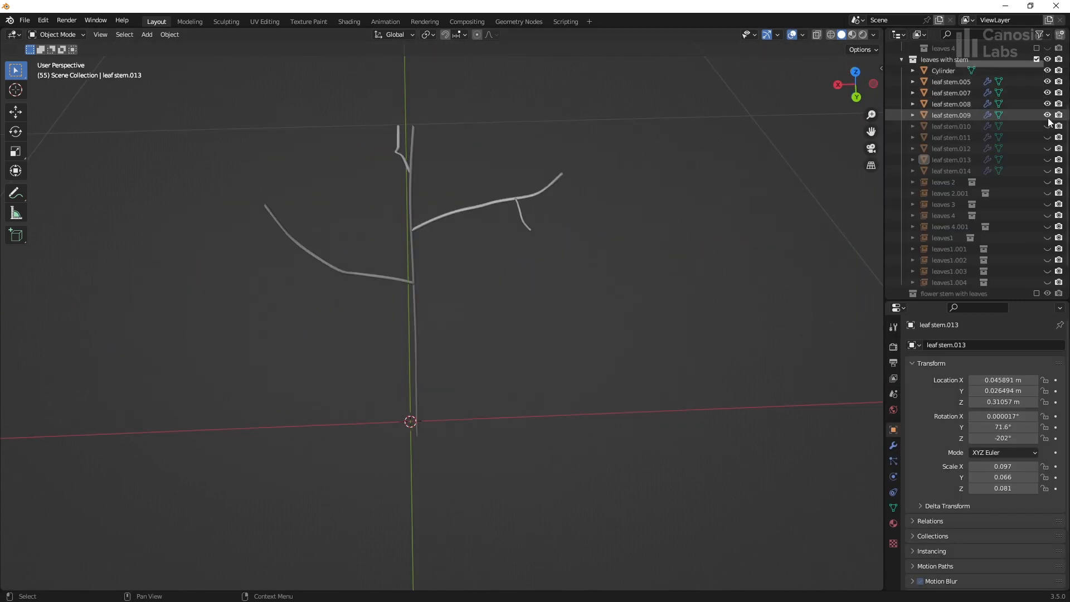
# - Unhide the remaining leaf stems and the leaf clusters in the leaves with stem collection, and inspect the assembled plant
pyautogui.moveTo(1047, 174); pyautogui.dragTo(1047, 228)
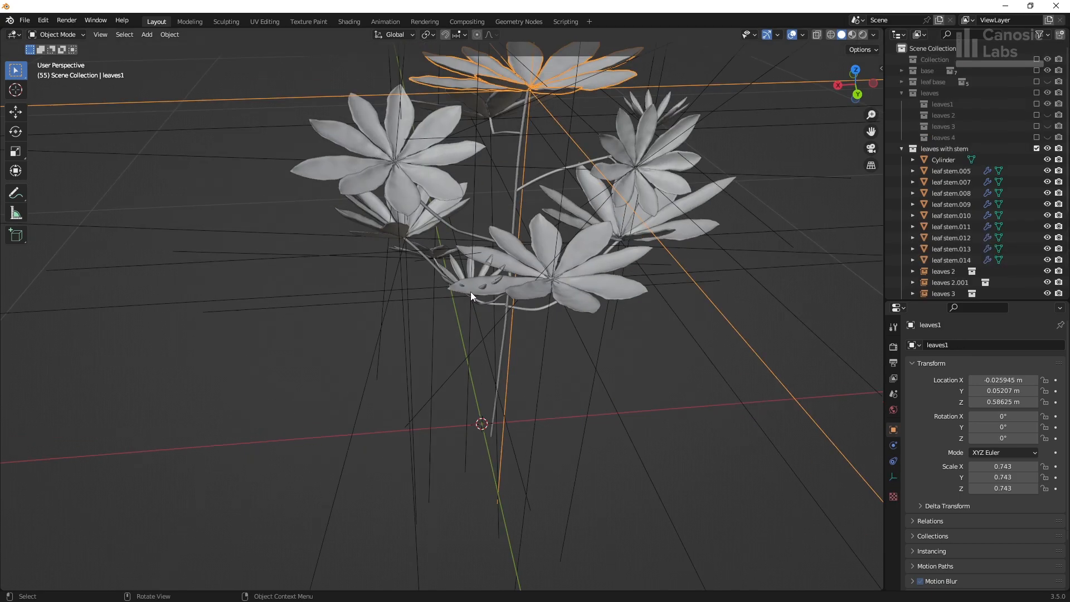
pyautogui.moveTo(471, 292)
pyautogui.mouseDown(button='middle')
pyautogui.moveTo(486, 282)
pyautogui.moveTo(463, 299)
pyautogui.mouseUp(button='middle')
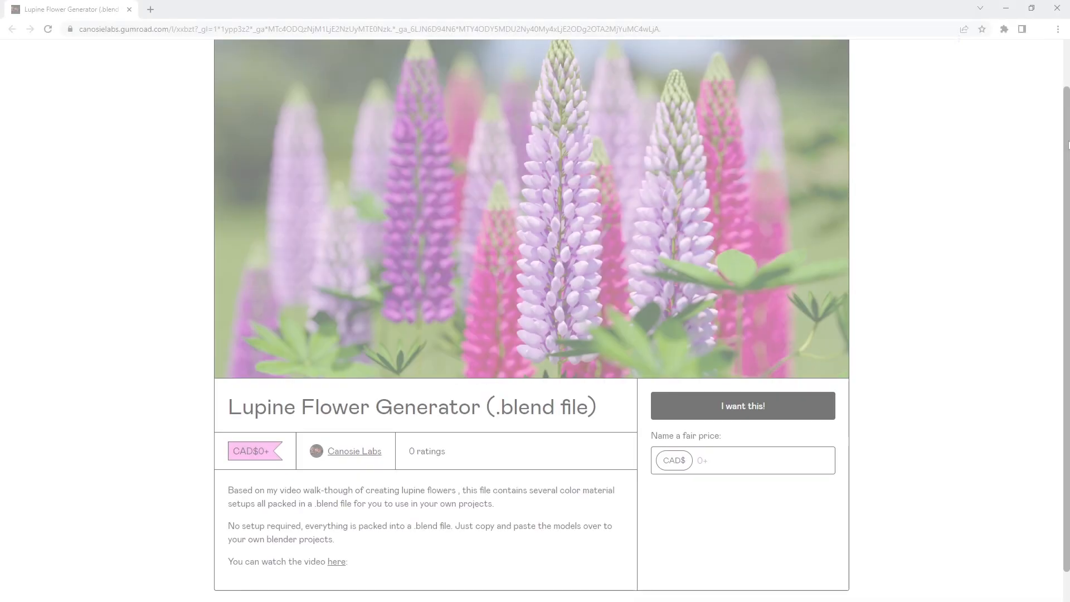
# - Switch to the browser and read the Lupine Flower Generator (.blend file) page on Gumroad
pyautogui.scroll(-1, 1062, 197)
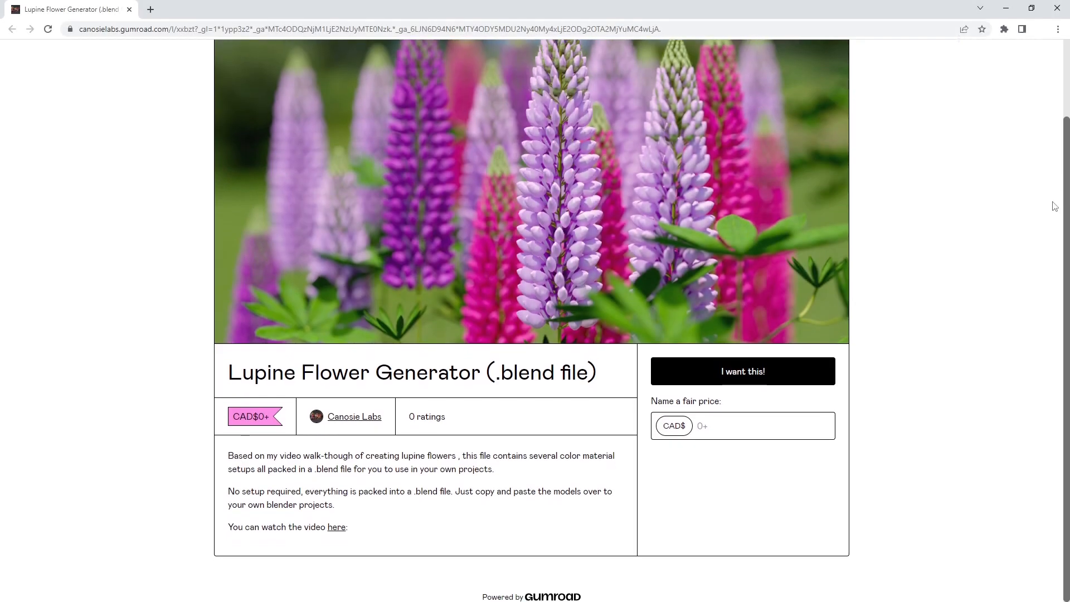